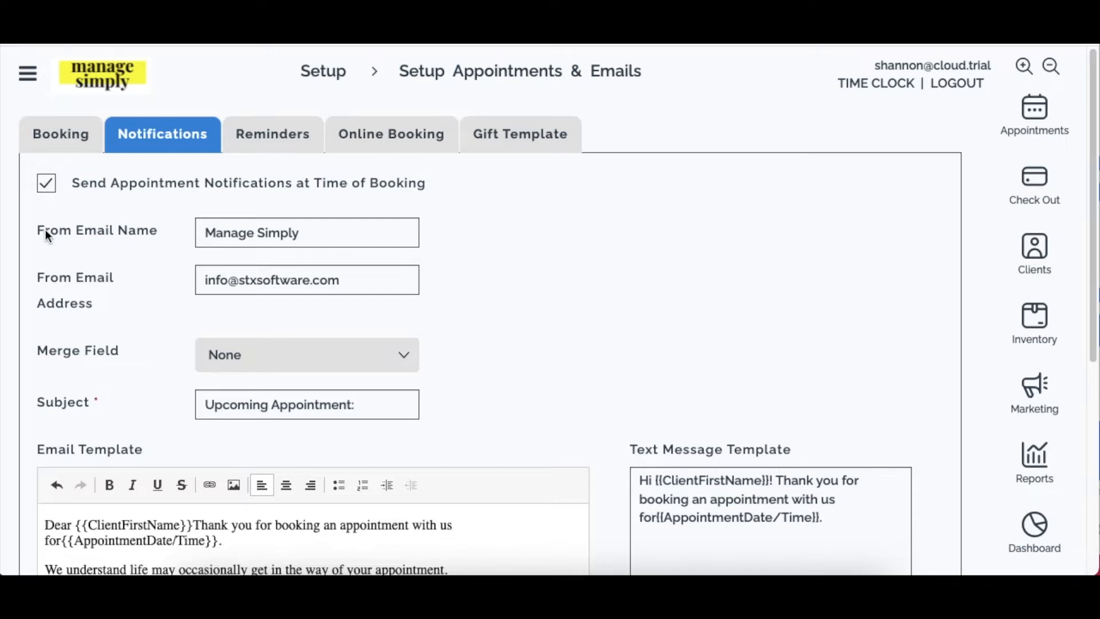
Highlight the stxsoftware.com domain in the sender name and address fields.
left_click(314, 235)
left_click_drag(340, 284, 238, 285)
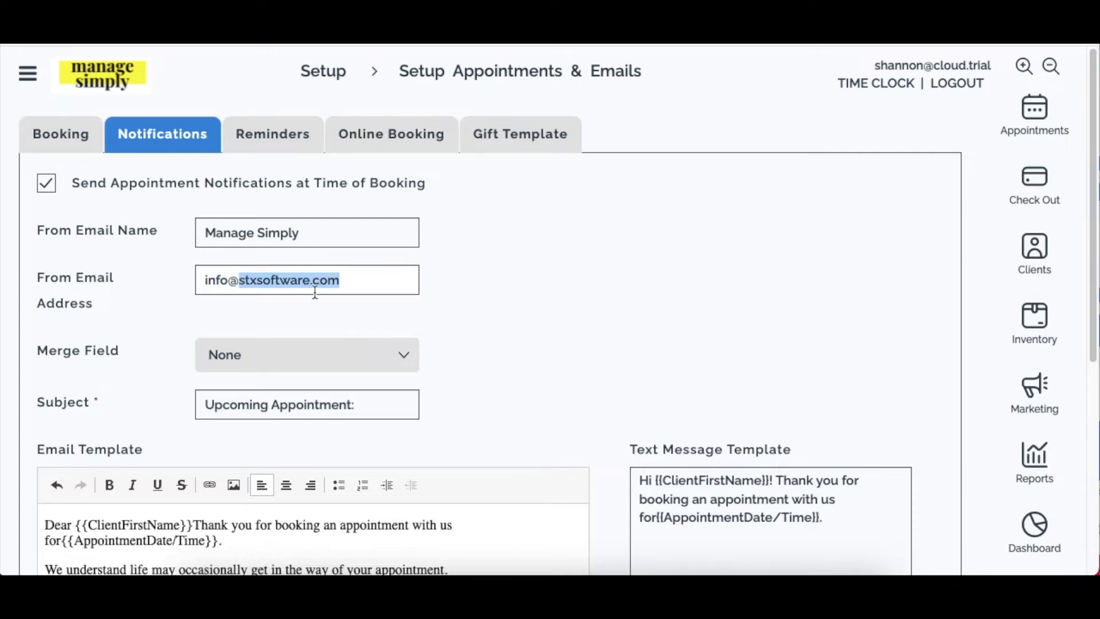
left_click(380, 280)
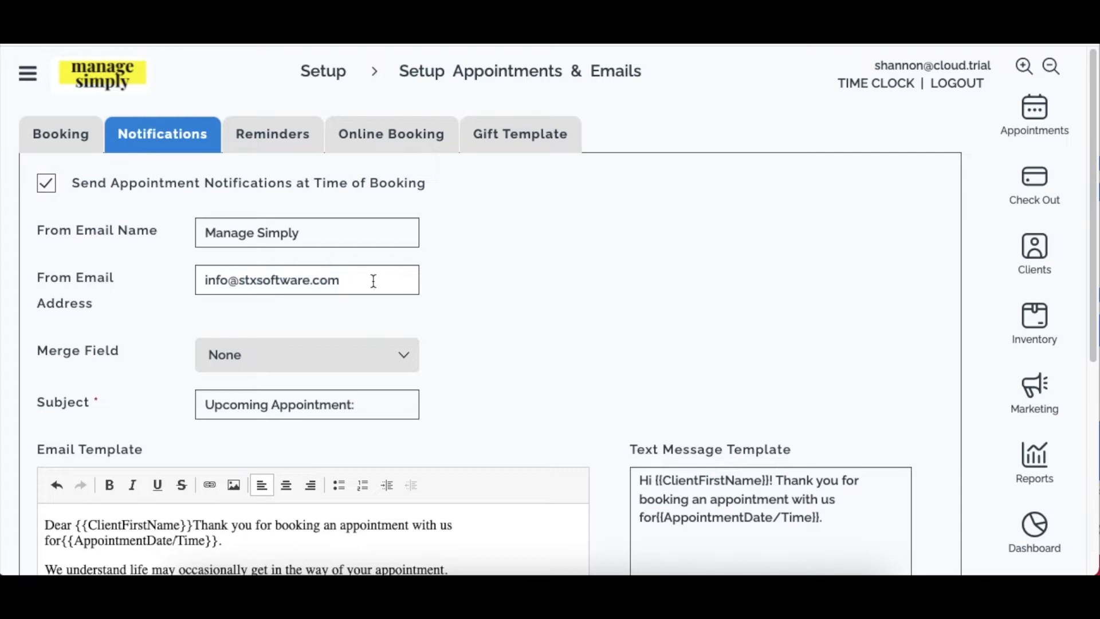
left_click_drag(372, 281, 320, 281)
left_click_drag(239, 281, 473, 286)
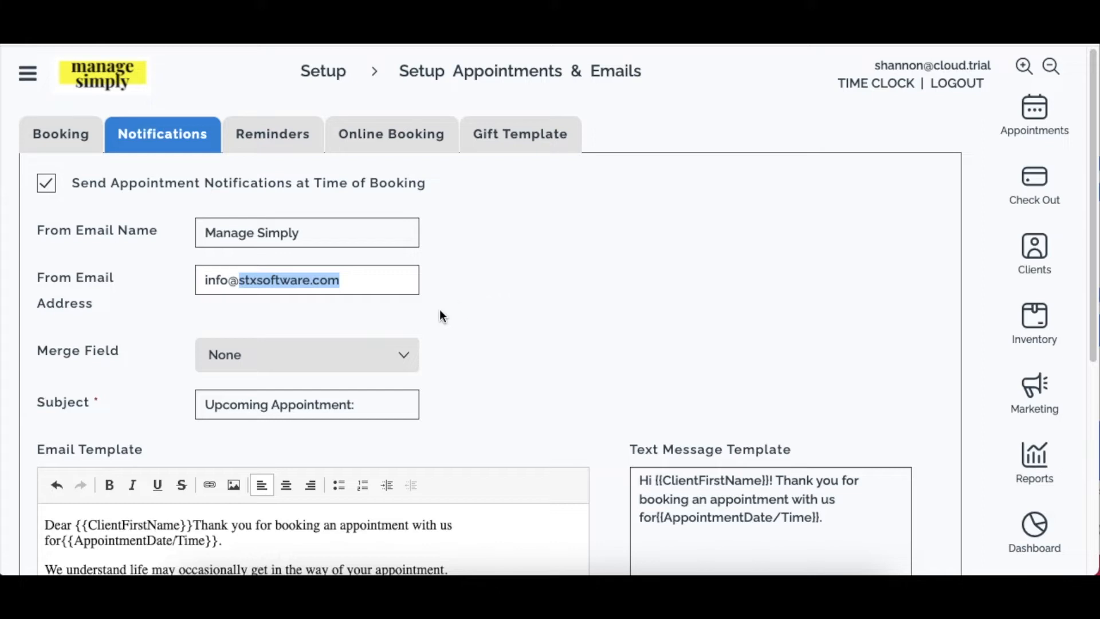
left_click(297, 281)
key("Left")
key("Left")
key("Left")
key("Left")
key("Left")
key("Left")
key("Left")
key("Left")
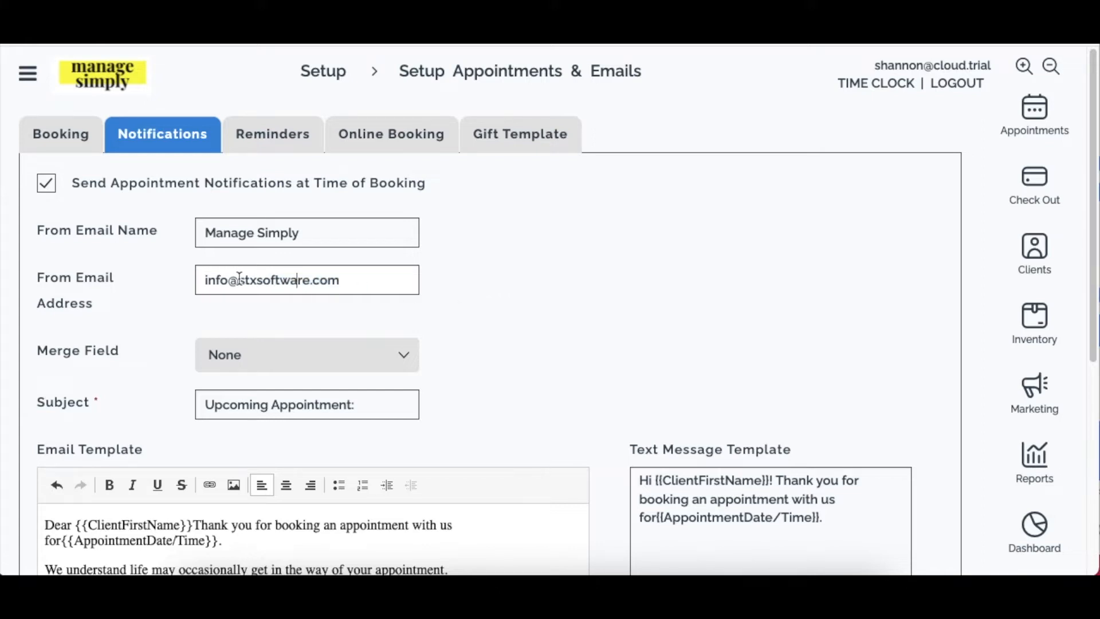
left_click(389, 285, "shift")
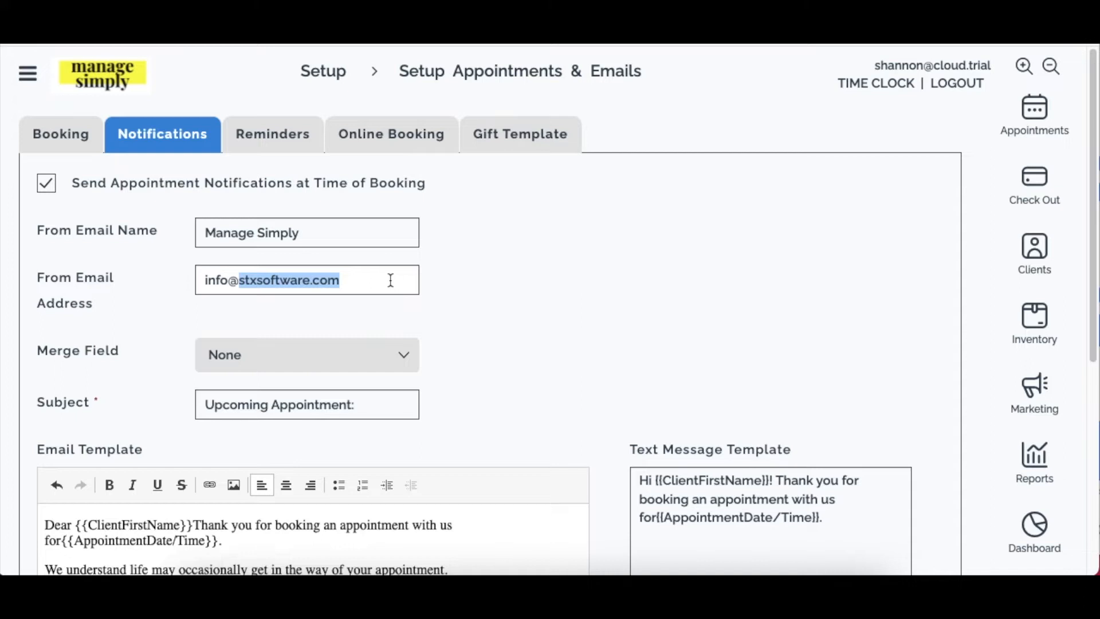
left_click(446, 277)
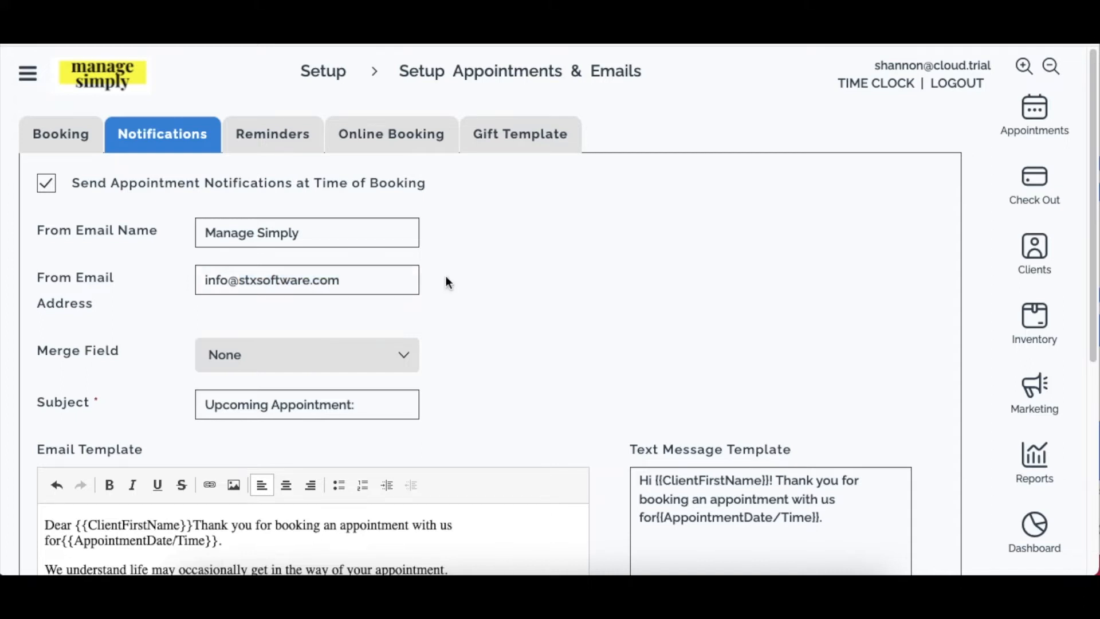
left_click(371, 284)
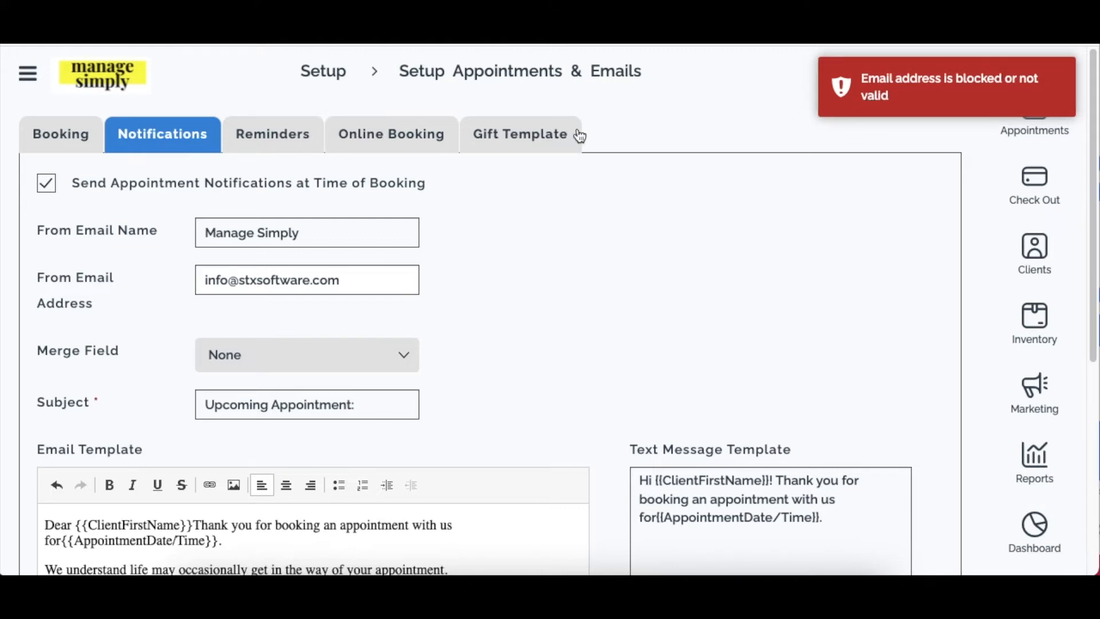
Insert the Appointment Date / Time merge tag from the Merge Field list.
scroll(586, 211, "down", 1)
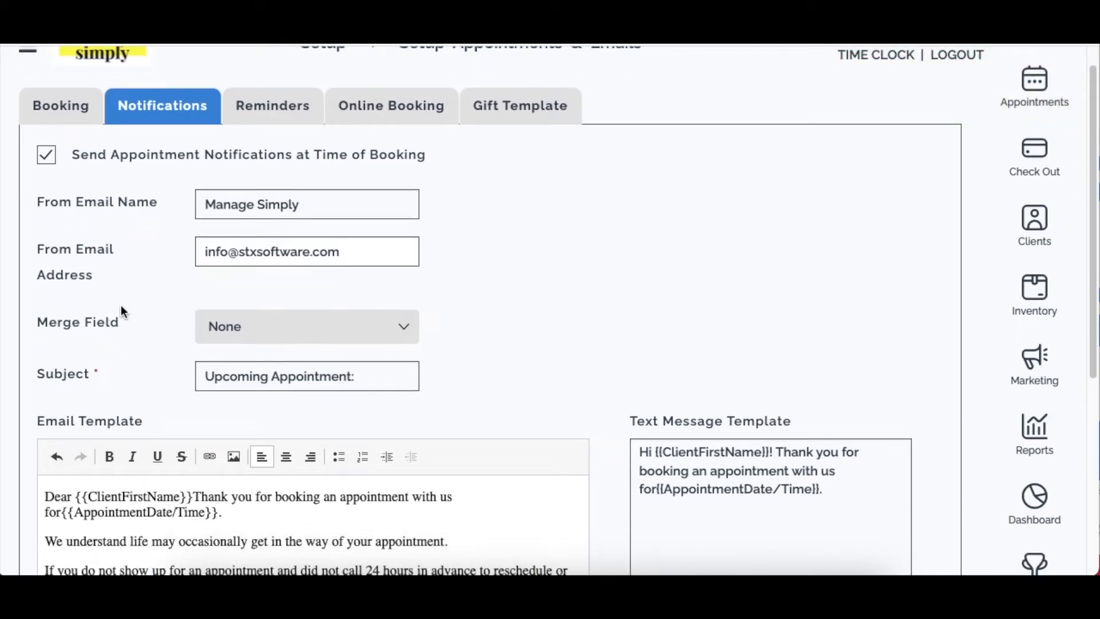
scroll(117, 313, "down", 1)
left_click(311, 306)
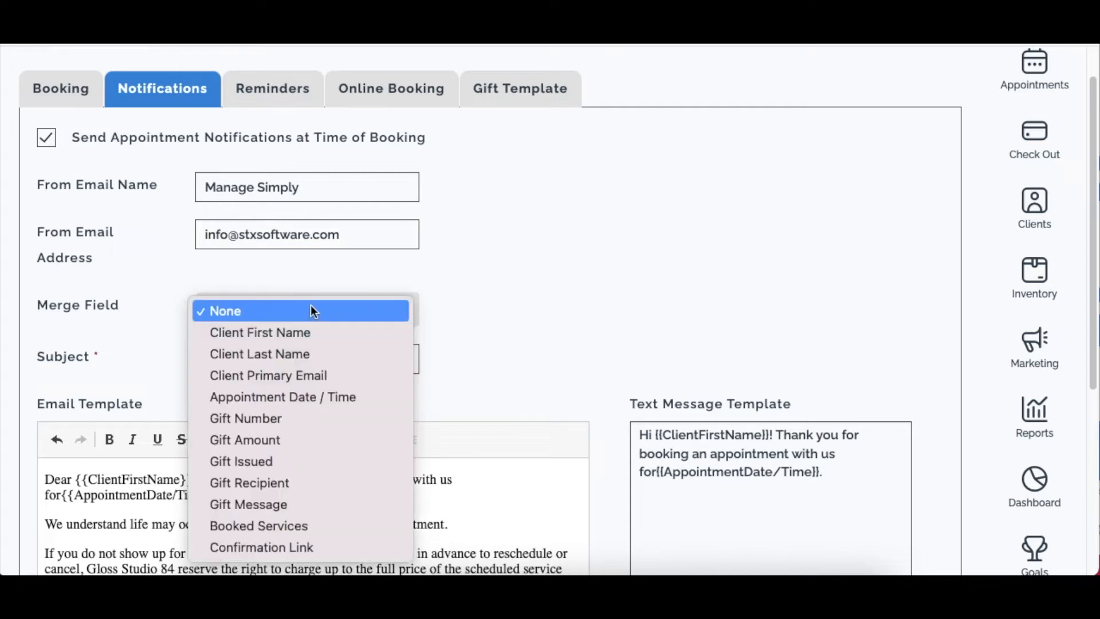
left_click(561, 254)
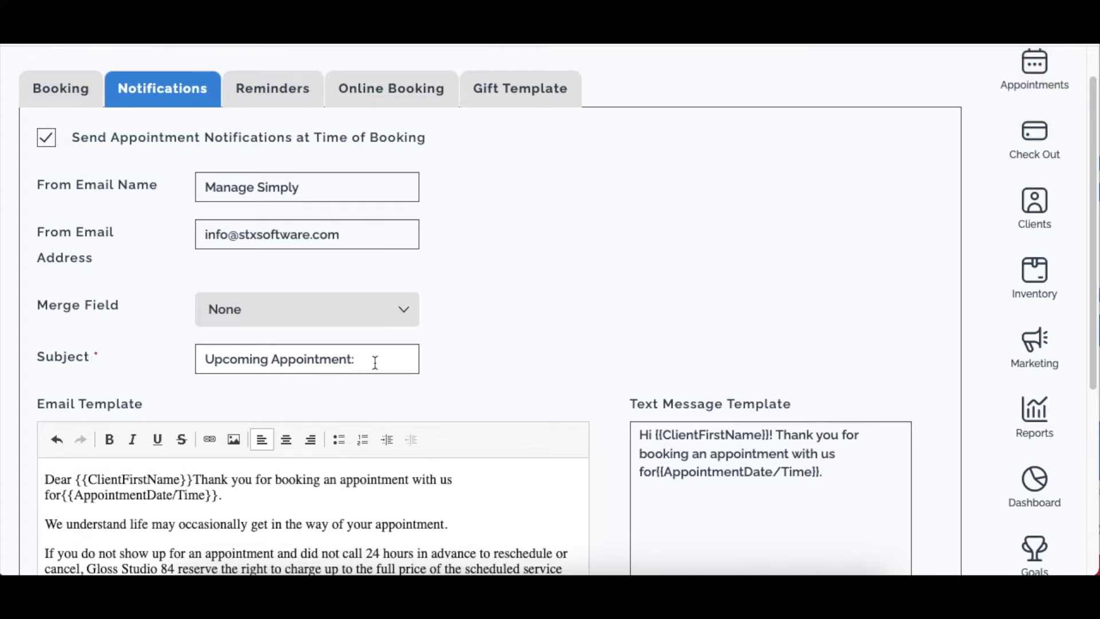
left_click(290, 314)
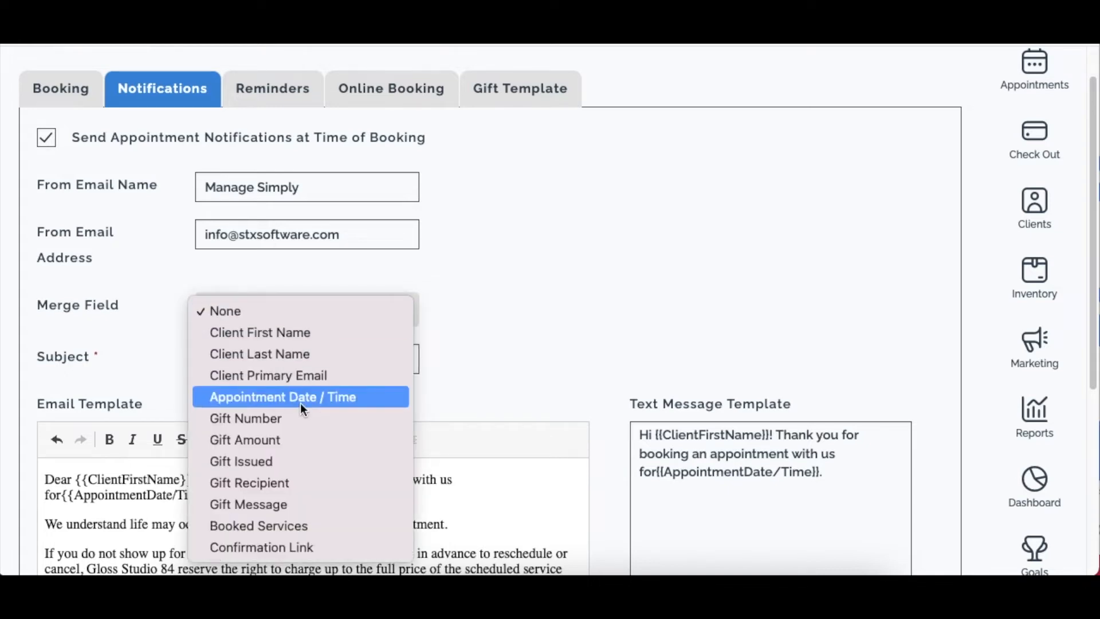
left_click(316, 397)
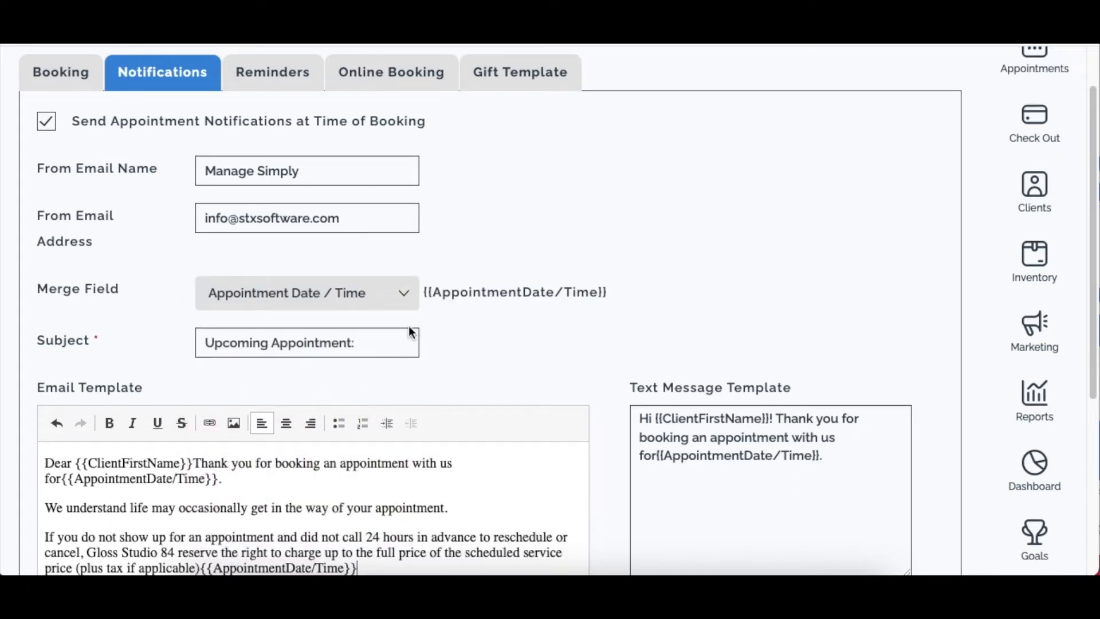
Copy the inserted {{AppointmentDate/Time}} merge tag.
left_click_drag(628, 291, 419, 290)
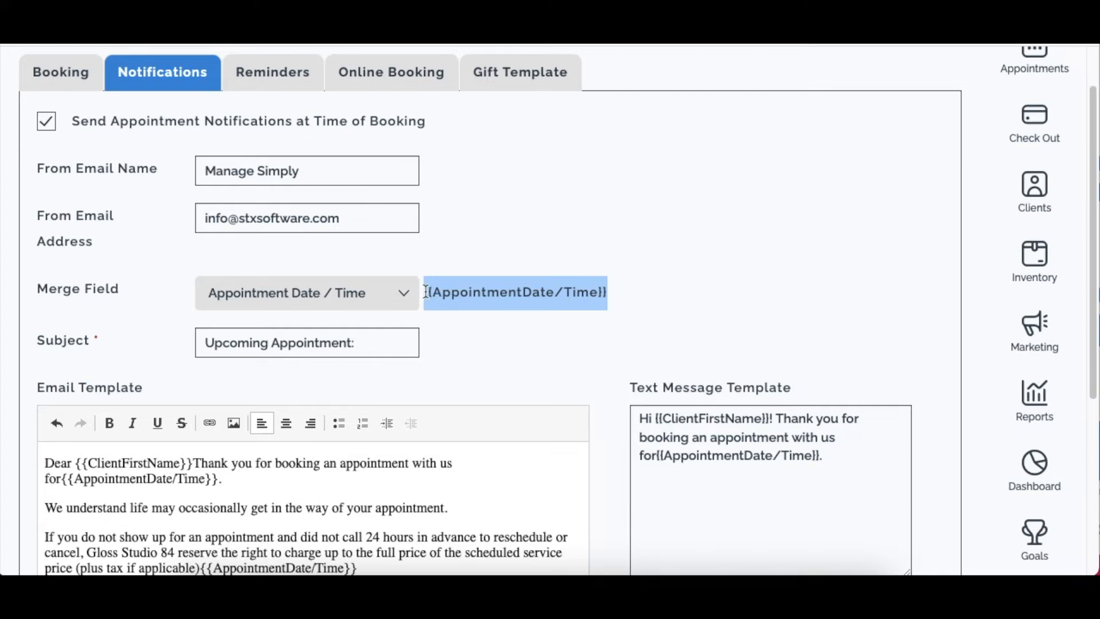
right_click(454, 295)
left_click(491, 338)
Paste the tag after 'Upcoming Appointment:' in the subject, separated by a space.
left_click(392, 344)
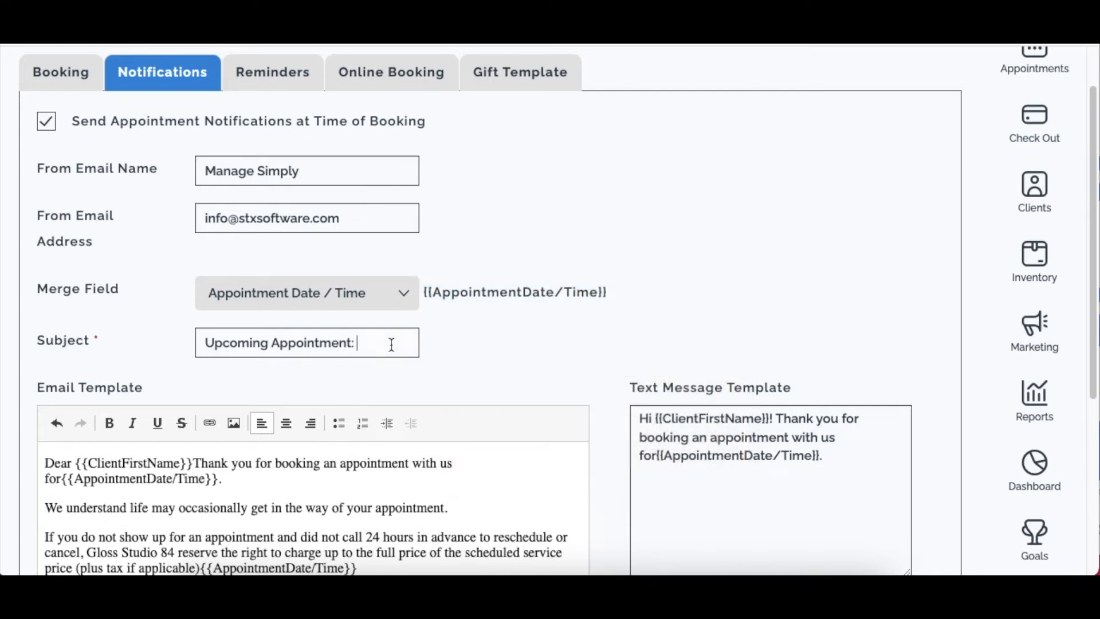
right_click(380, 351)
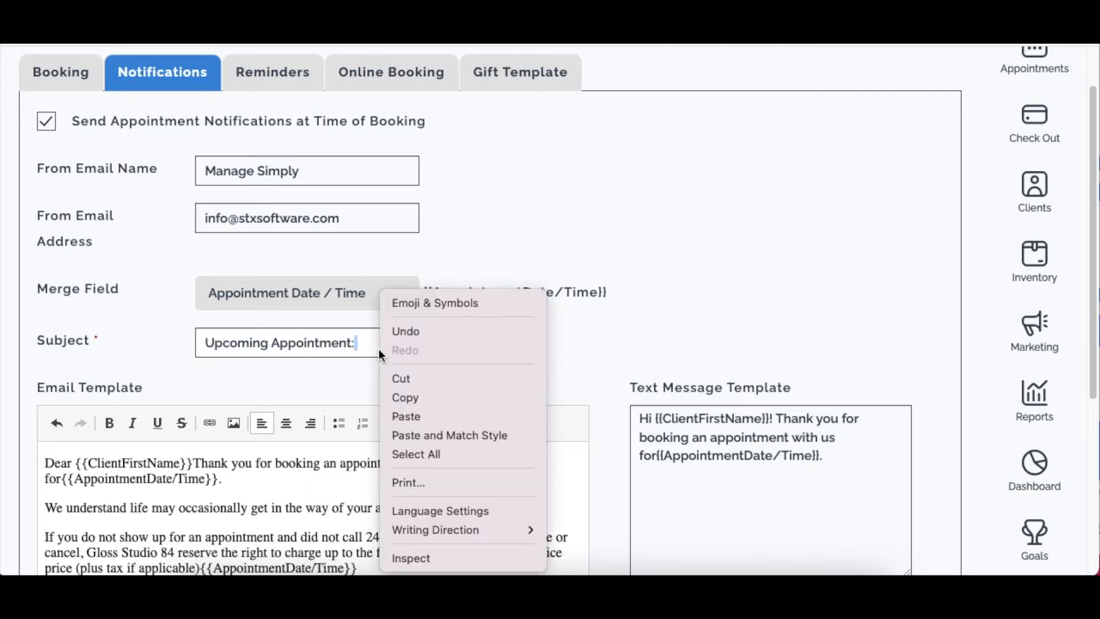
left_click(419, 416)
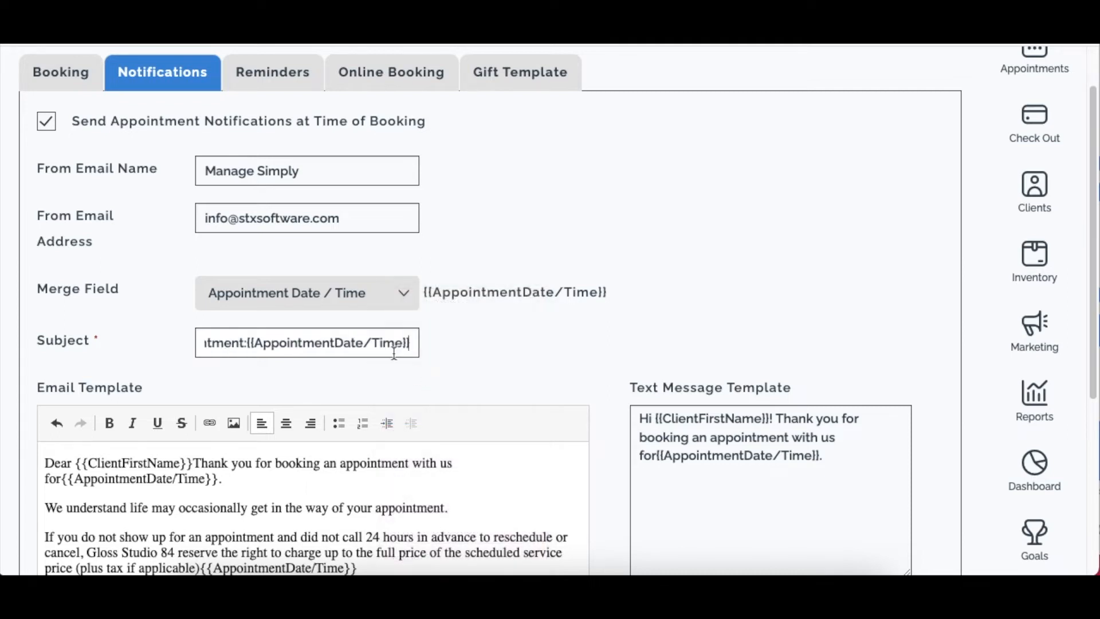
left_click(248, 342)
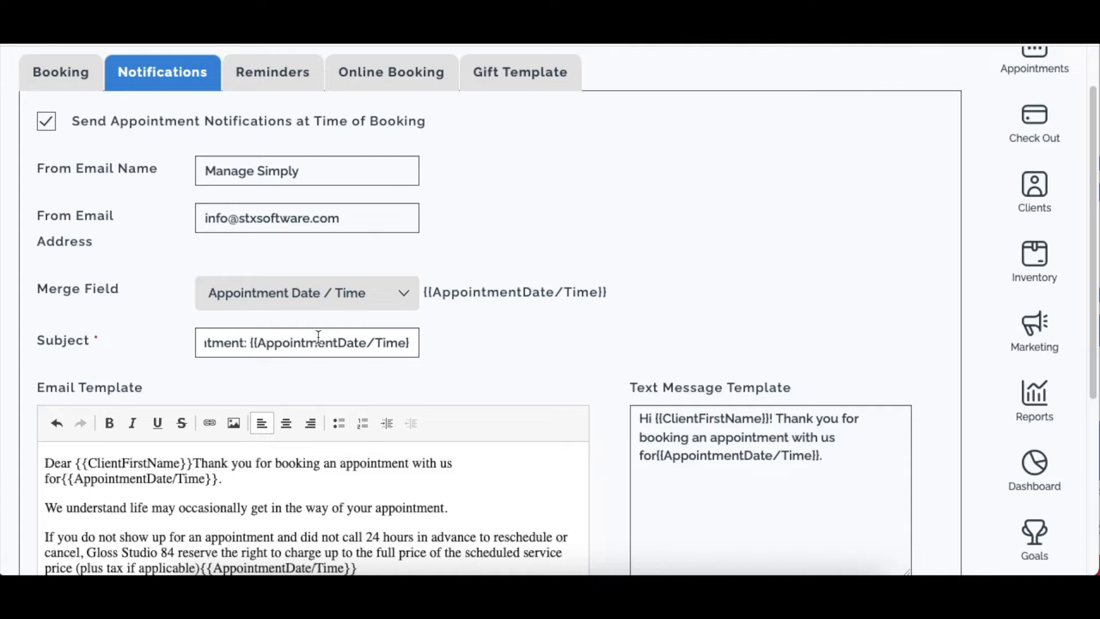
left_click_drag(418, 343, 109, 342)
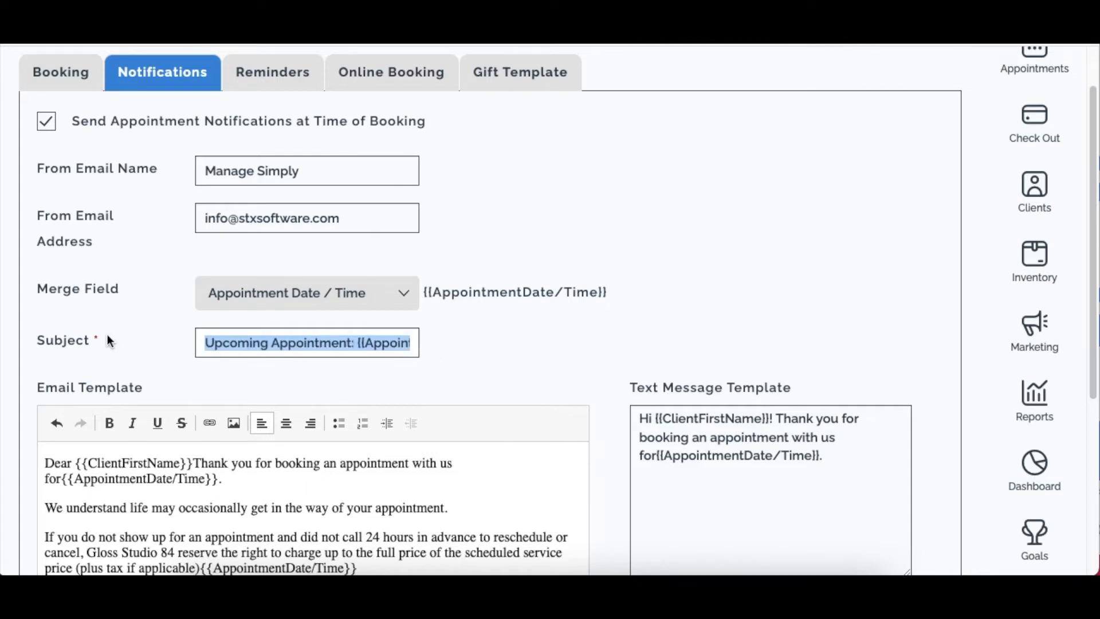
left_click(319, 342)
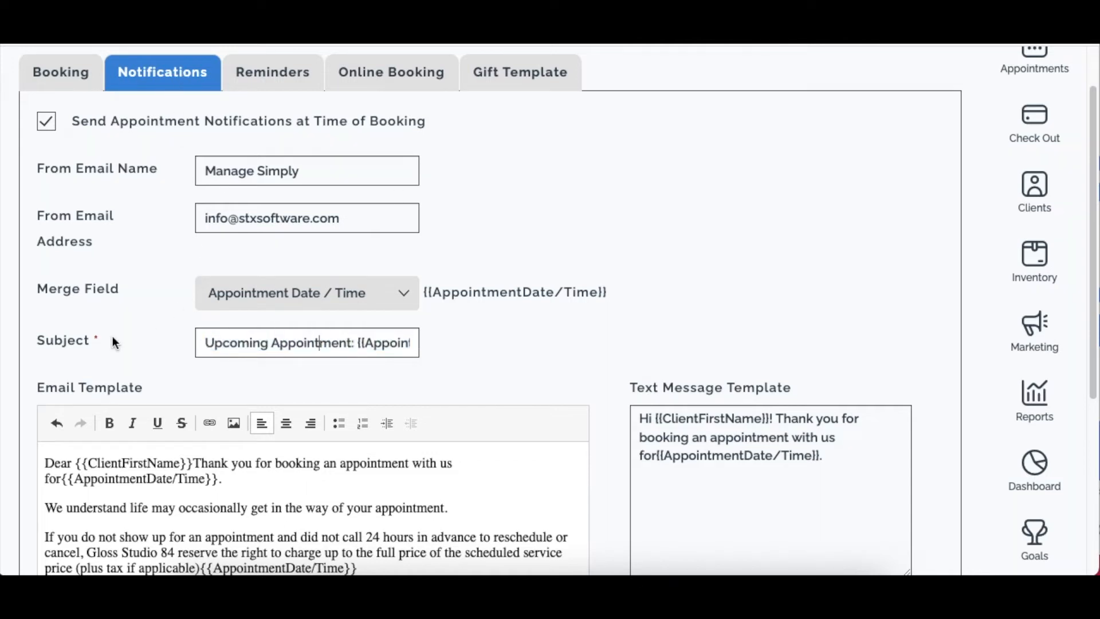
scroll(107, 396, "down", 3)
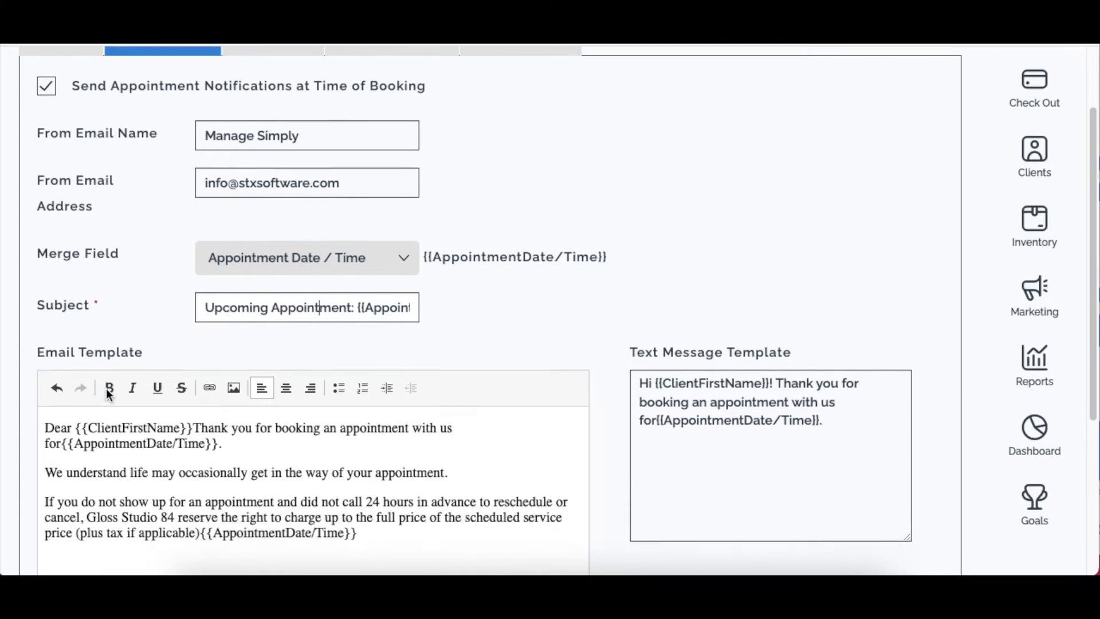
scroll(160, 287, "up", 2)
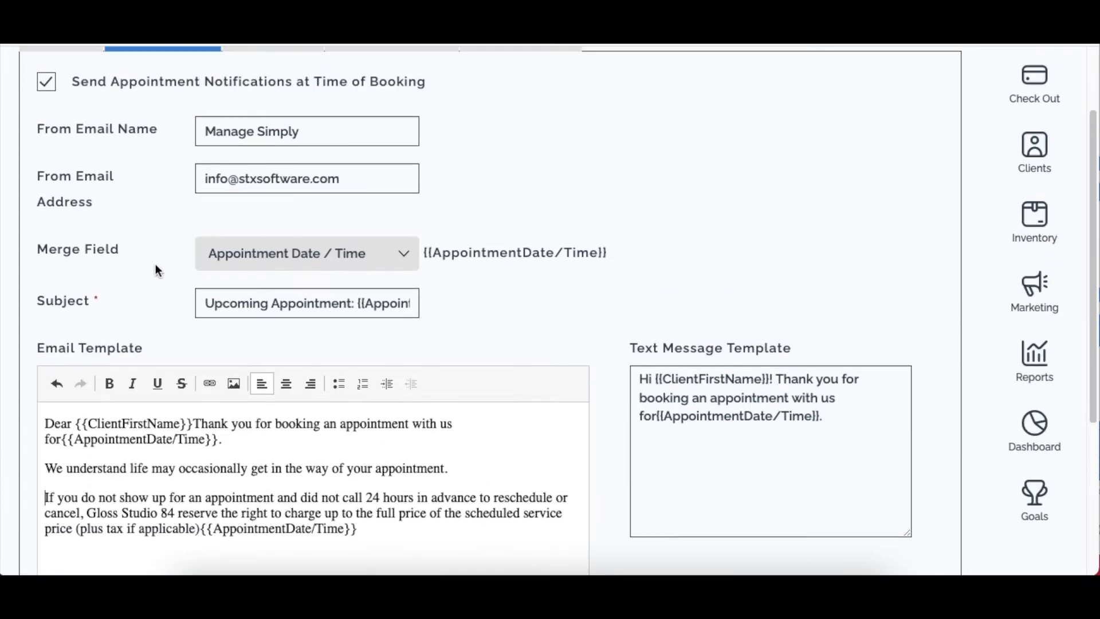
left_click(270, 253)
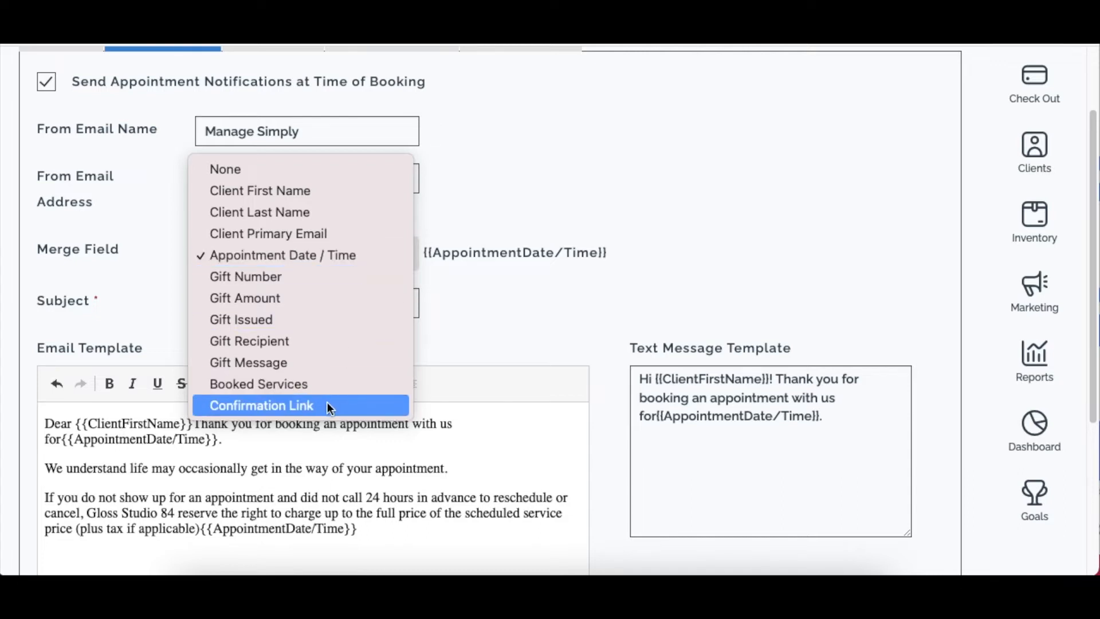
left_click(467, 357)
scroll(467, 360, "down", 2)
left_click(405, 442)
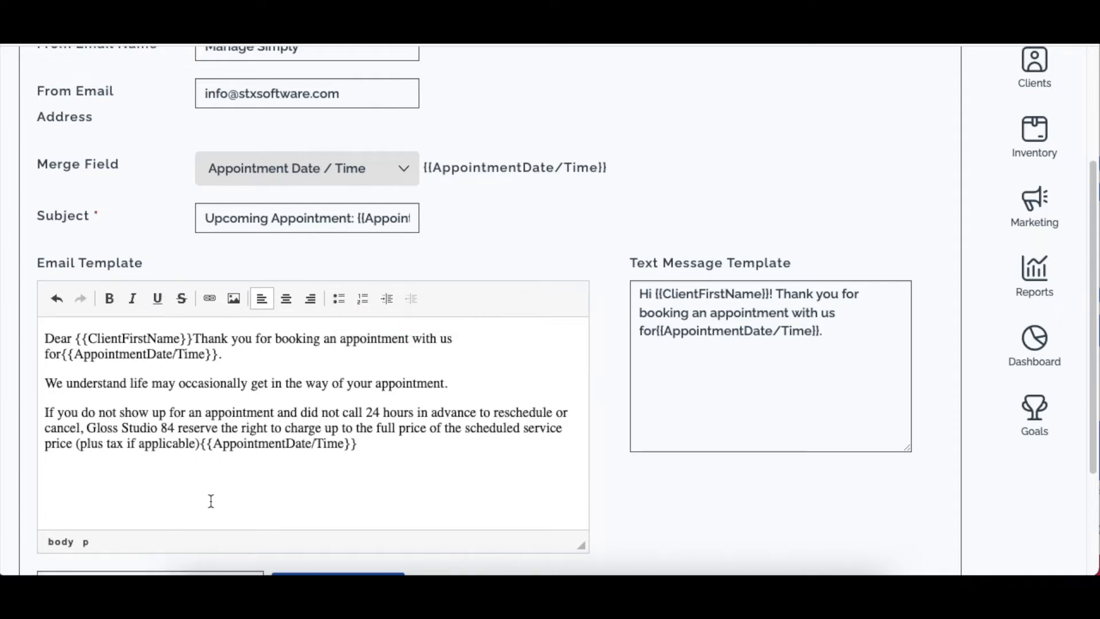
left_click(390, 446)
scroll(390, 445, "up", 1)
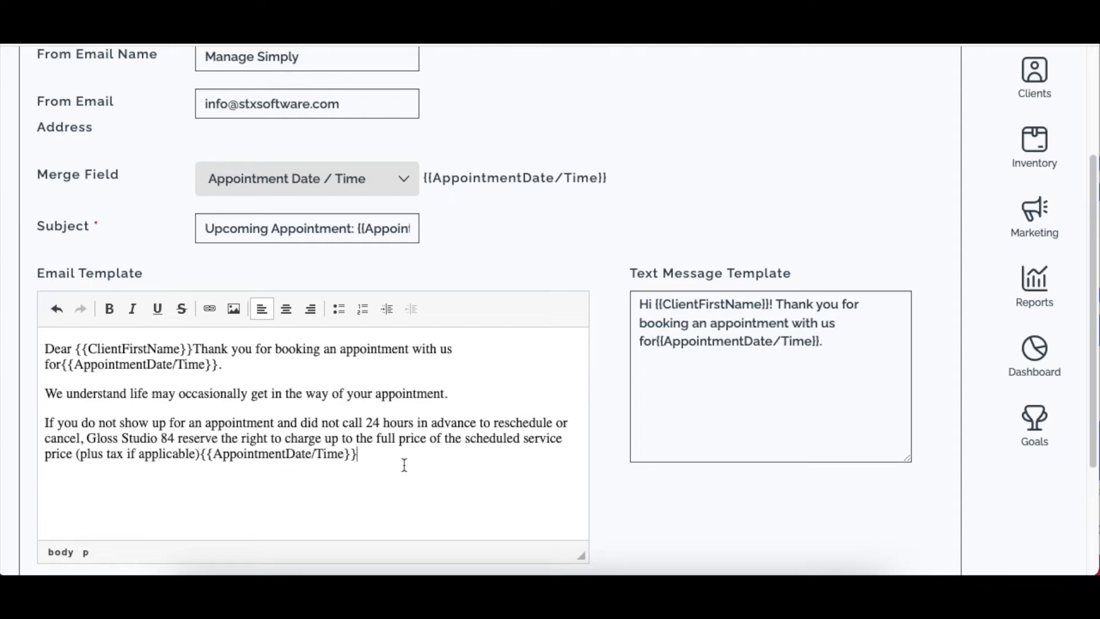
left_click_drag(401, 458, 38, 351)
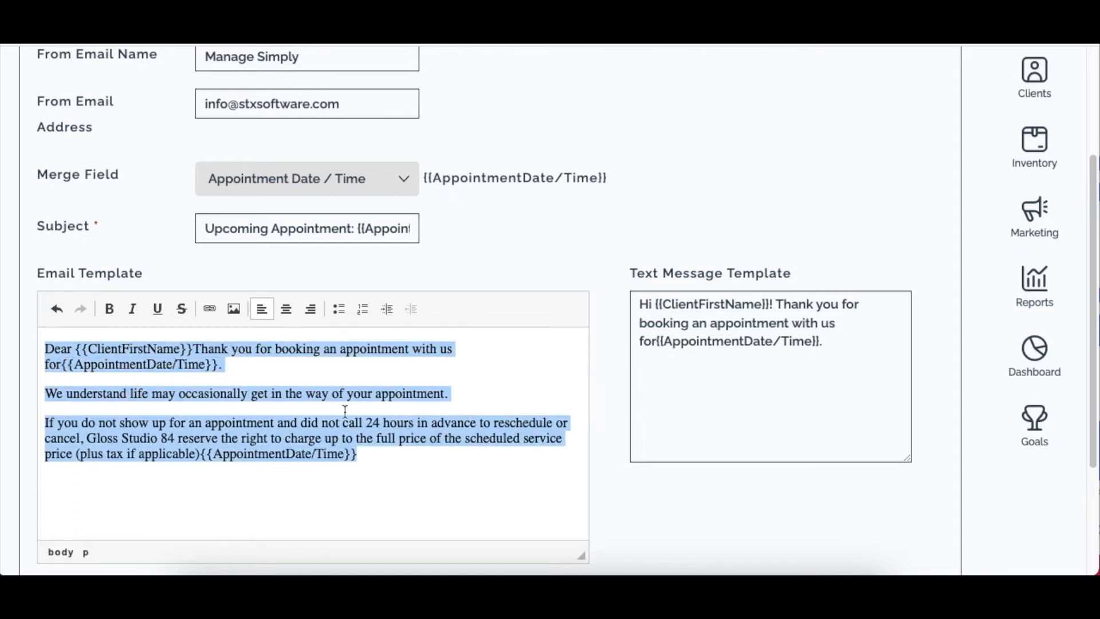
left_click(405, 452)
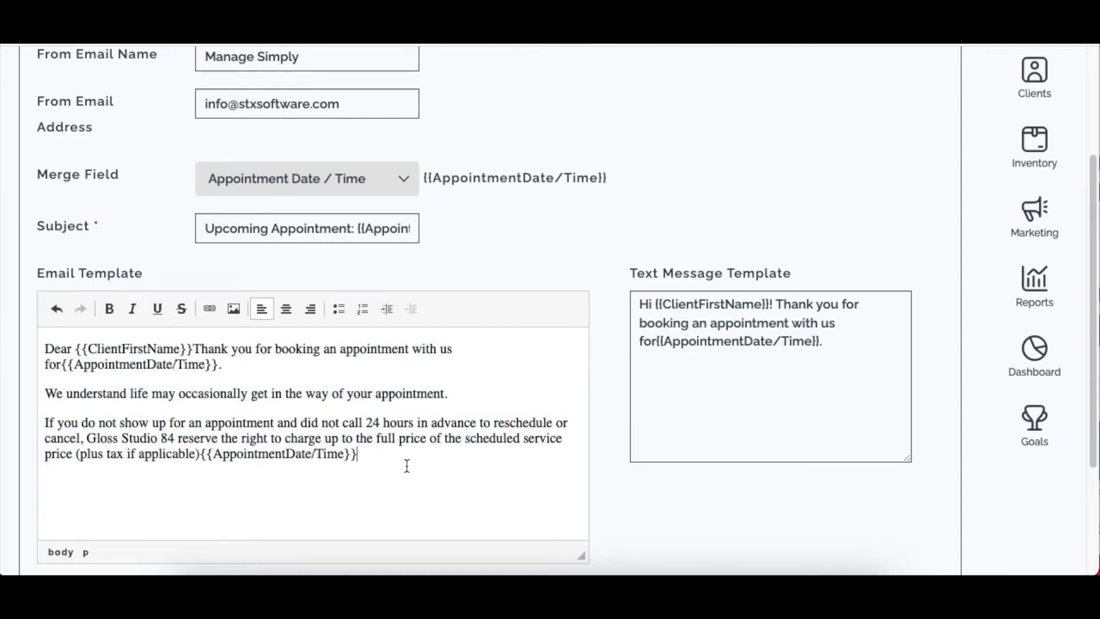
Replace 'for' before {{AppointmentDate/Time}} with 'on' in the text message template.
left_click(660, 432)
left_click(862, 338)
key("Return")
left_click_drag(655, 339, 602, 343)
type("on")
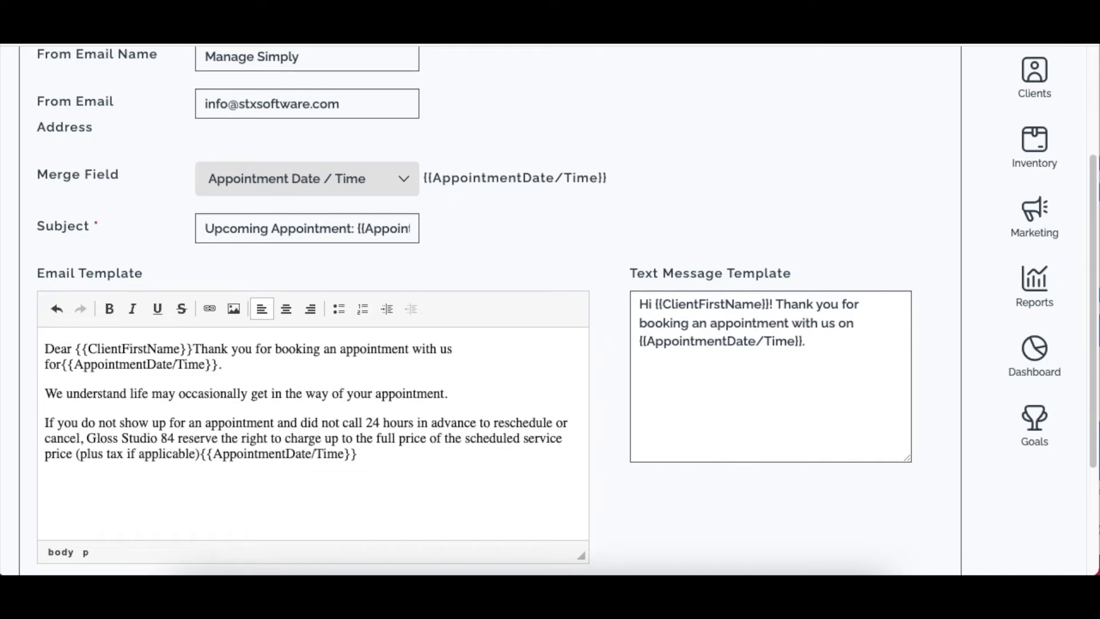
left_click(806, 339)
Scroll down to the test email address field and focus it.
scroll(708, 406, "down", 2)
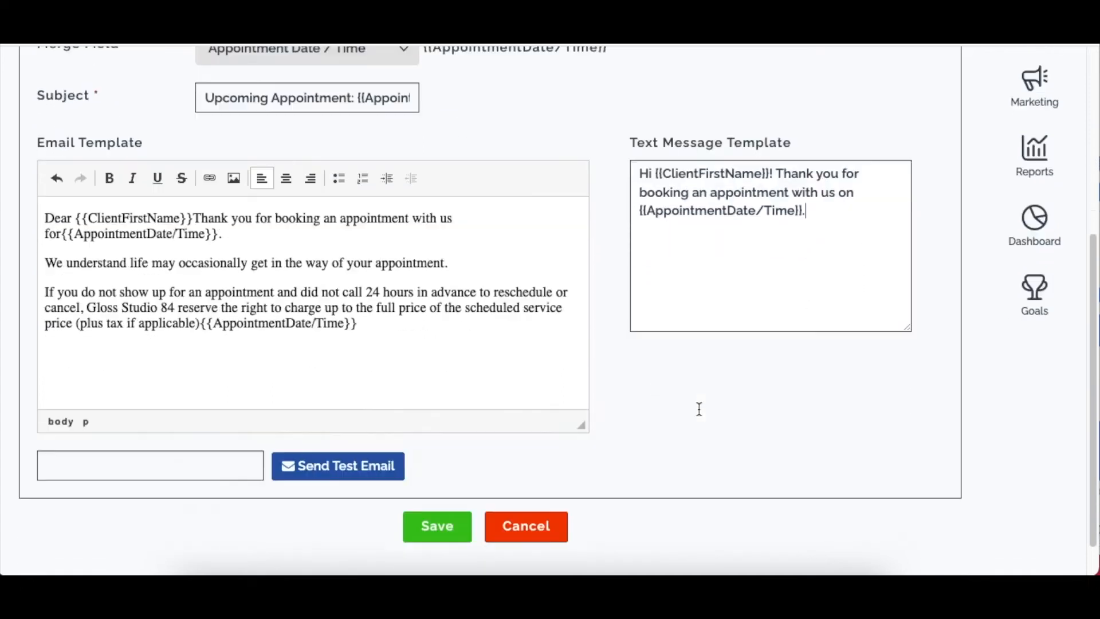
scroll(699, 408, "down", 1)
left_click(143, 419)
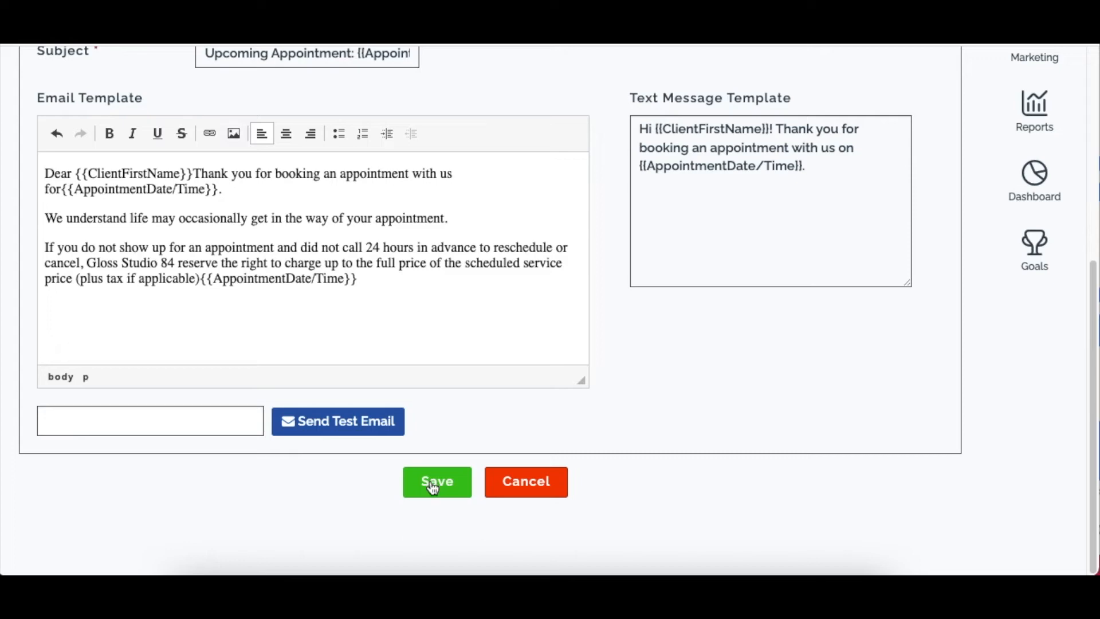
scroll(434, 487, "up", 6)
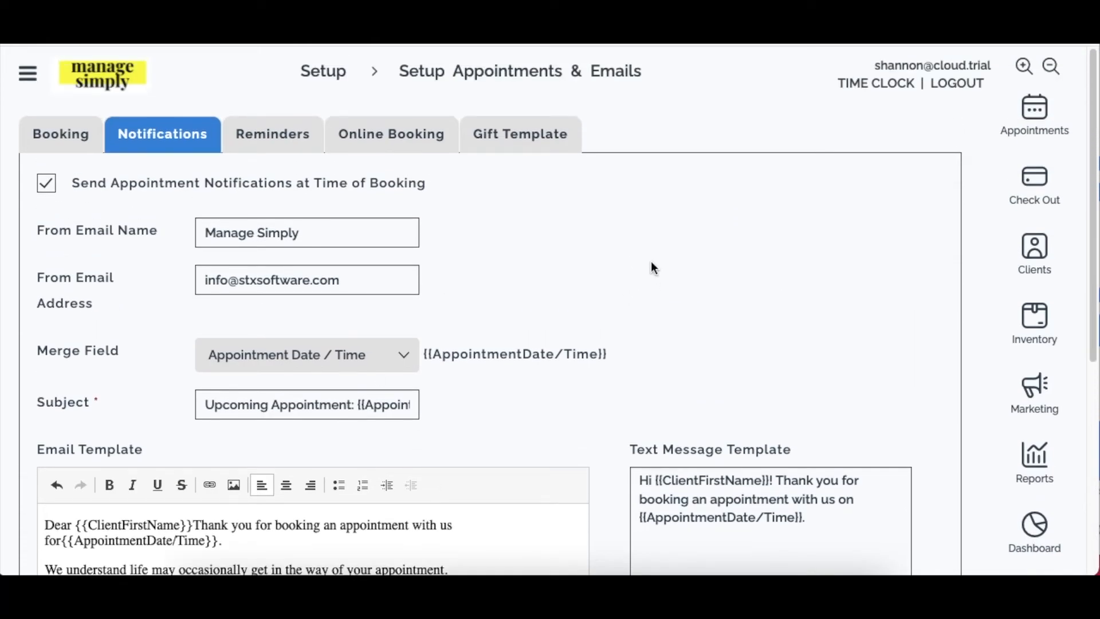
Switch from the notification settings to the Reminders tab.
left_click(289, 133)
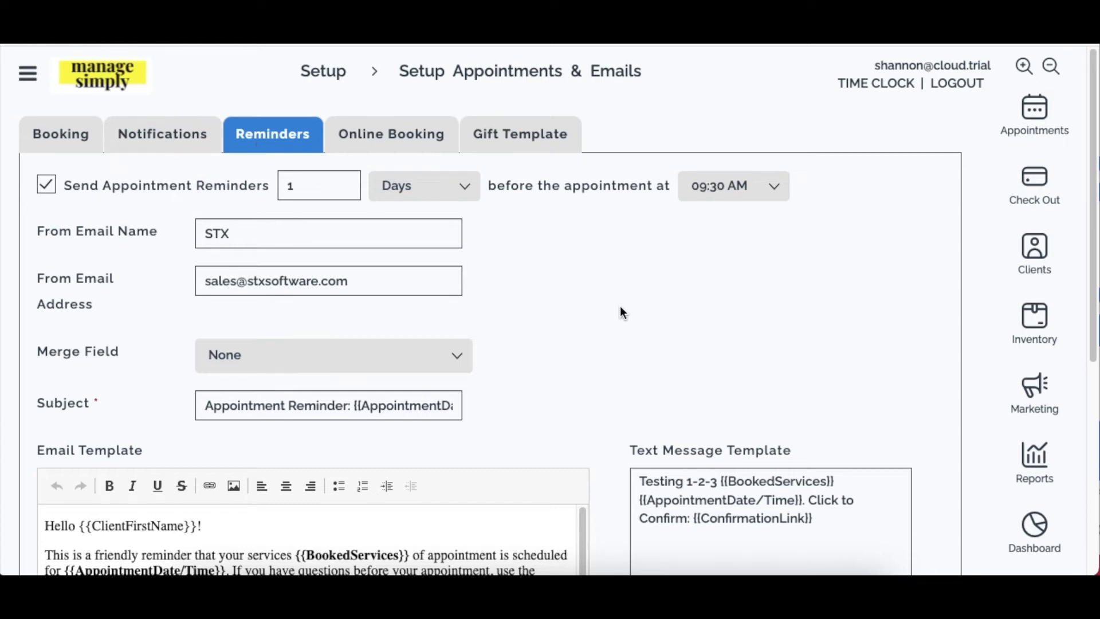
left_click(139, 147)
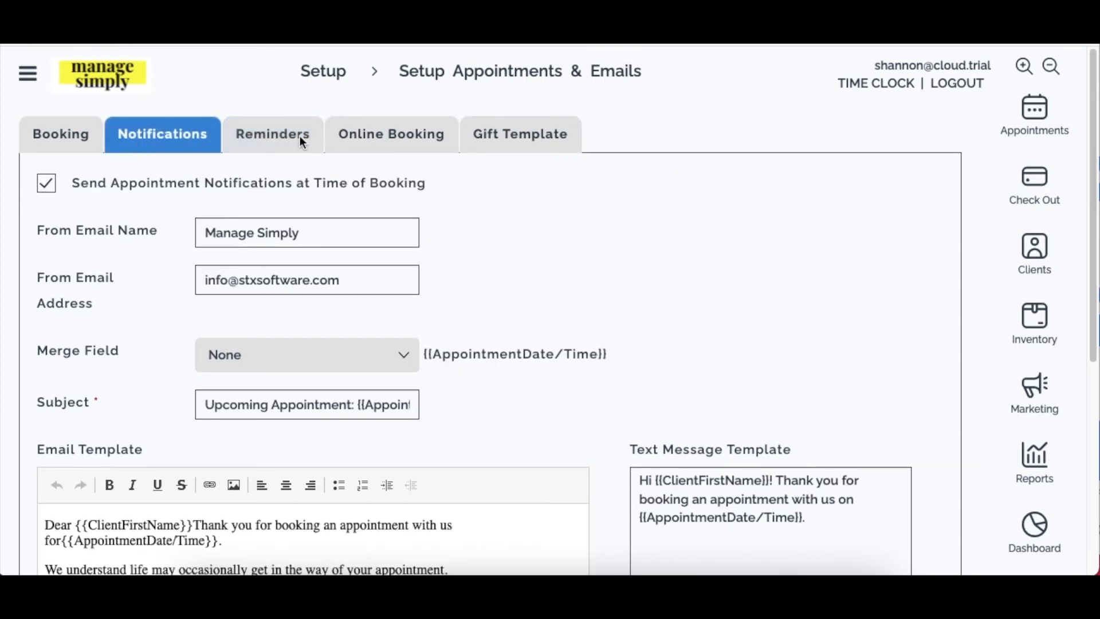
left_click(304, 137)
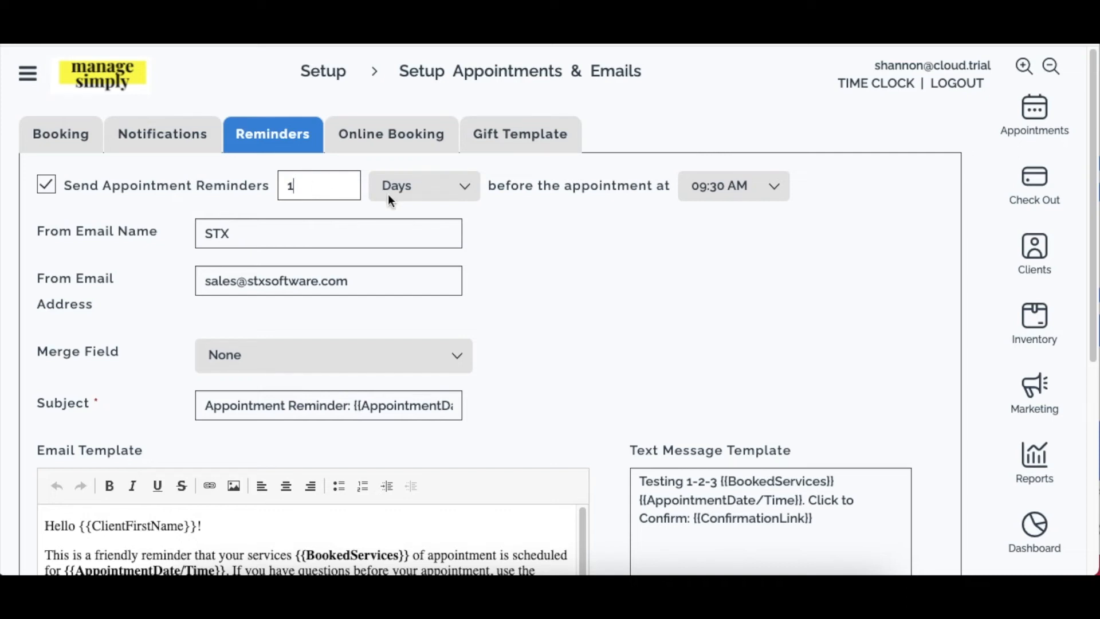
Try a reminder lead time of 2, keeping 09:30 AM as the send time.
left_click_drag(290, 187, 195, 183)
type("2")
left_click_drag(286, 189, 335, 185)
left_click(566, 195)
left_click(689, 189)
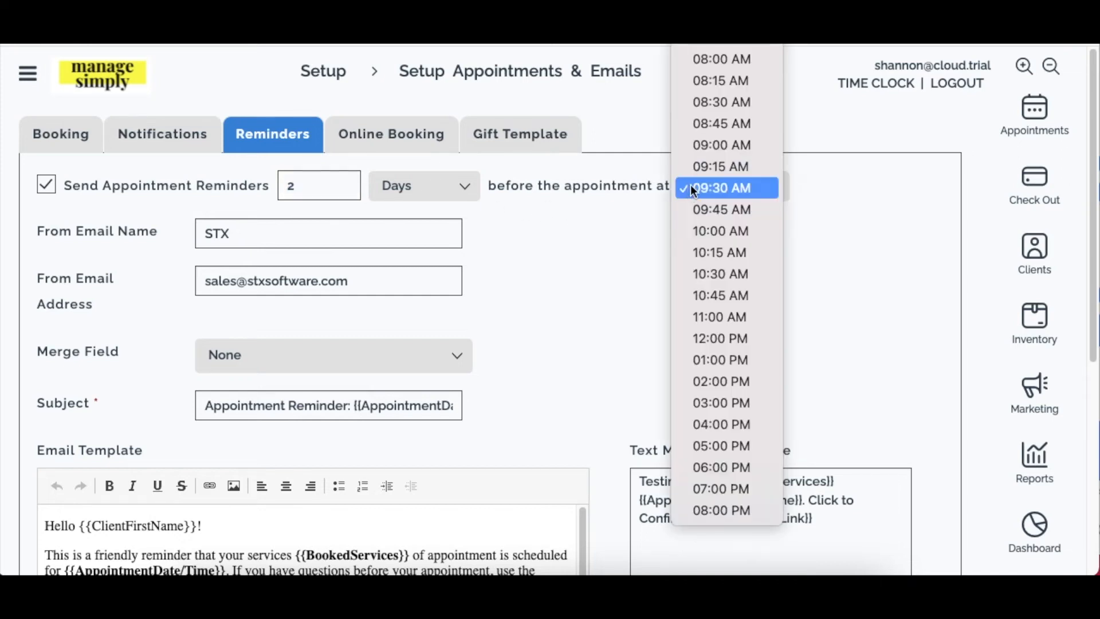
left_click(697, 186)
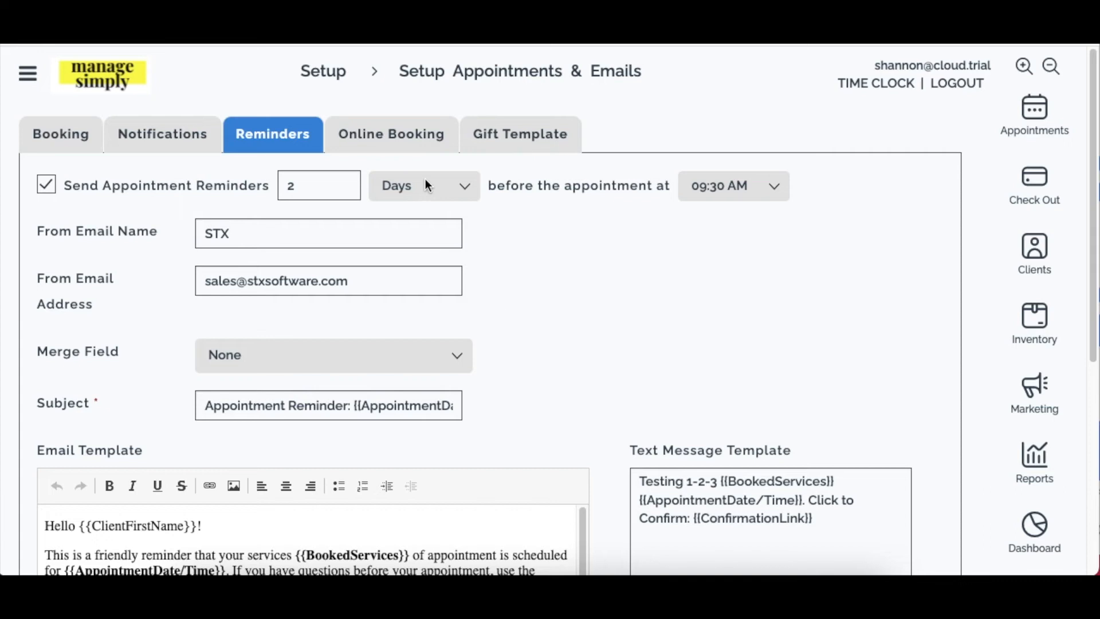
Set the reminder lead time to 4 Hours.
left_click_drag(343, 186, 180, 179)
type("12")
left_click_drag(318, 188, 212, 181)
type("4")
left_click(403, 190)
left_click(399, 167)
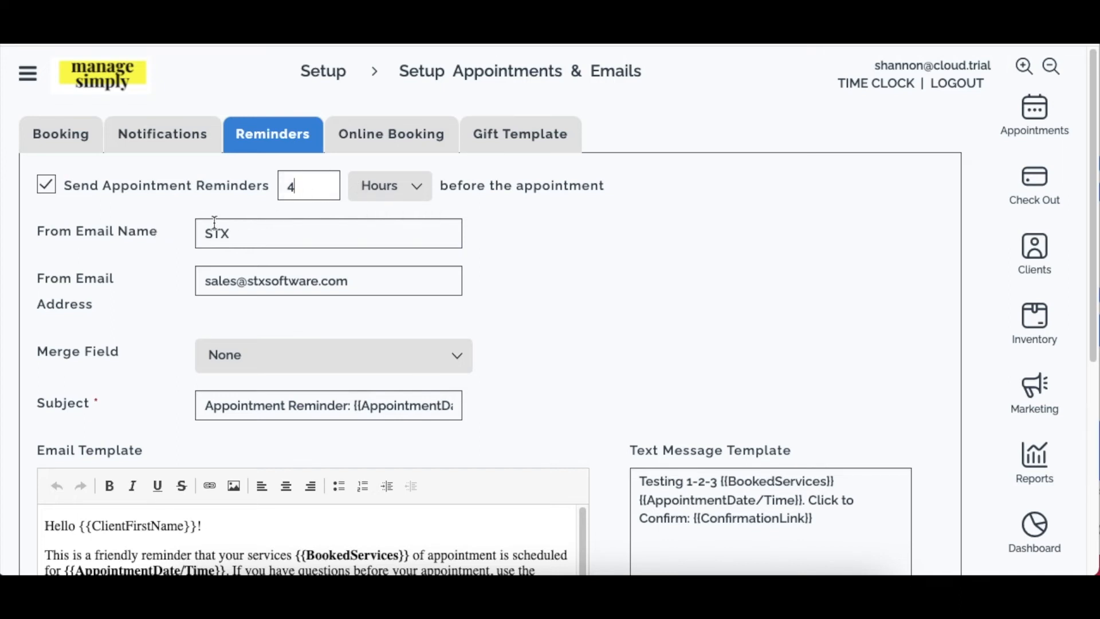
left_click(243, 229)
Insert the Confirmation Link merge field and copy its {{ConfirmationLink}} placeholder.
left_click(236, 363)
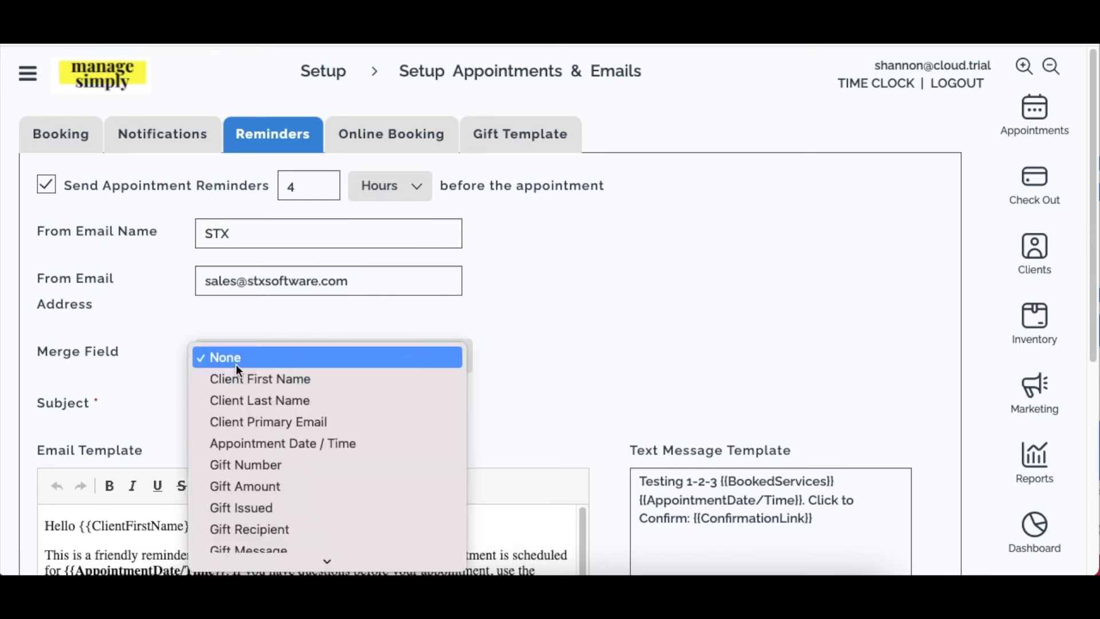
scroll(307, 442, "down", 2)
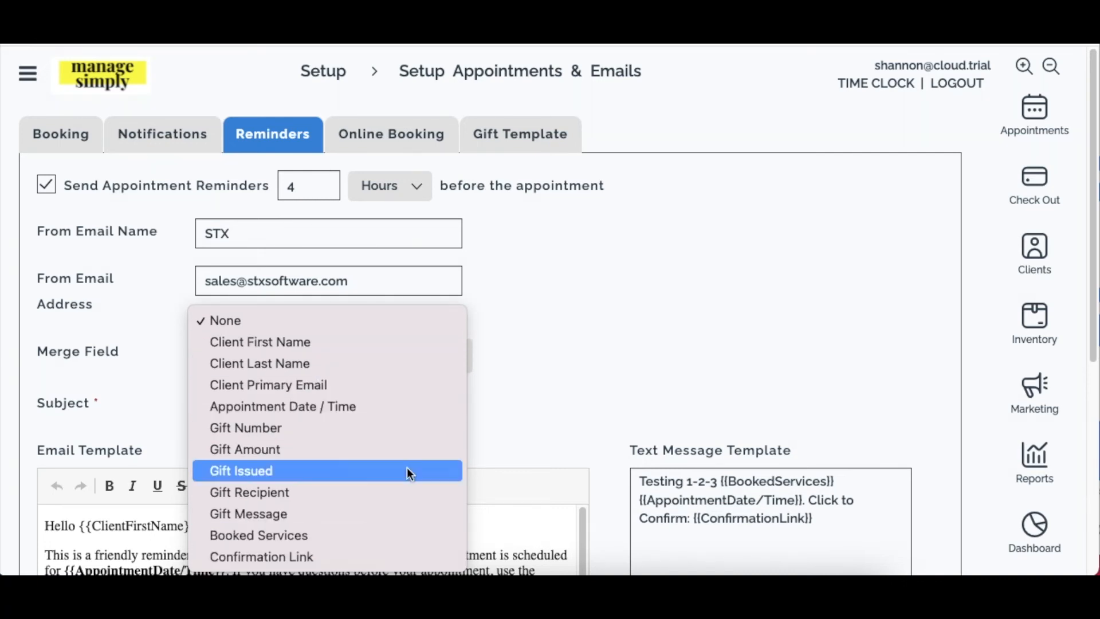
left_click(335, 559)
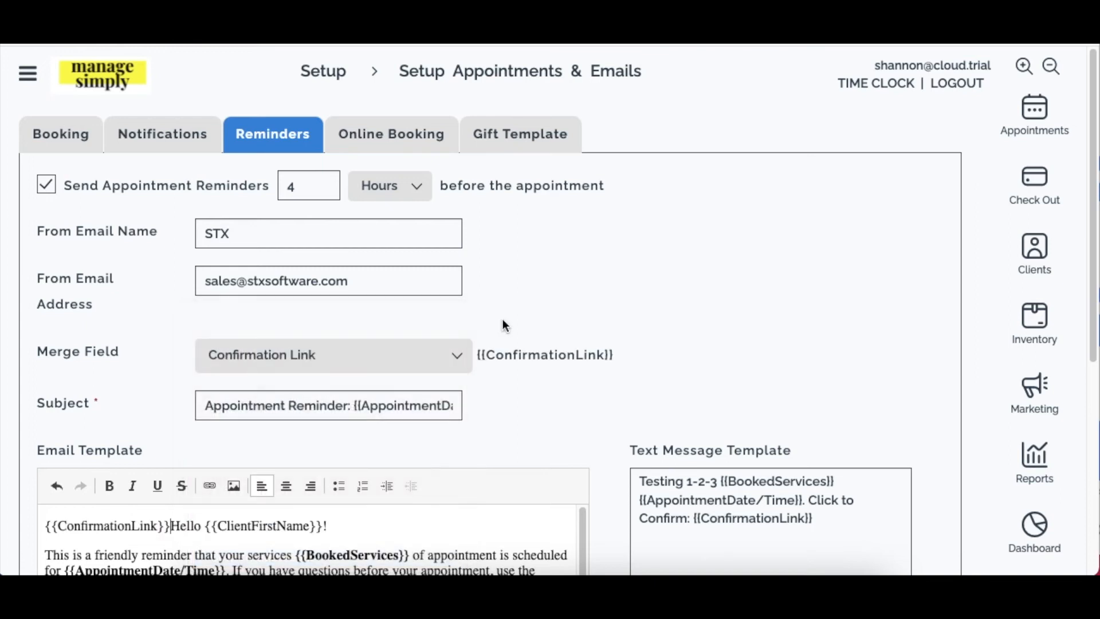
left_click_drag(652, 357, 476, 355)
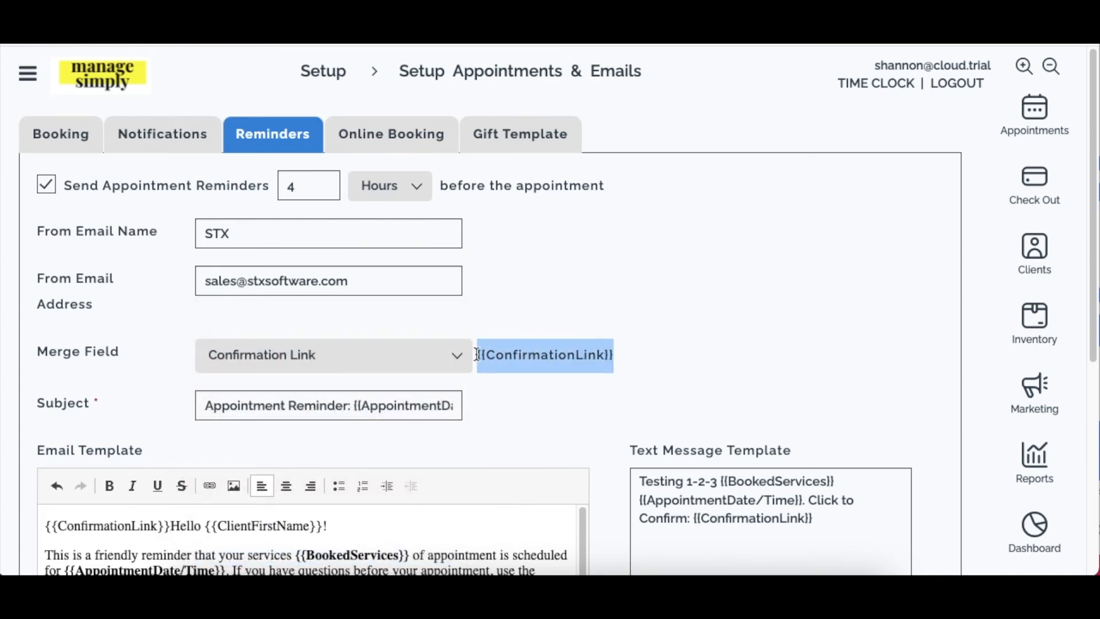
right_click(476, 355)
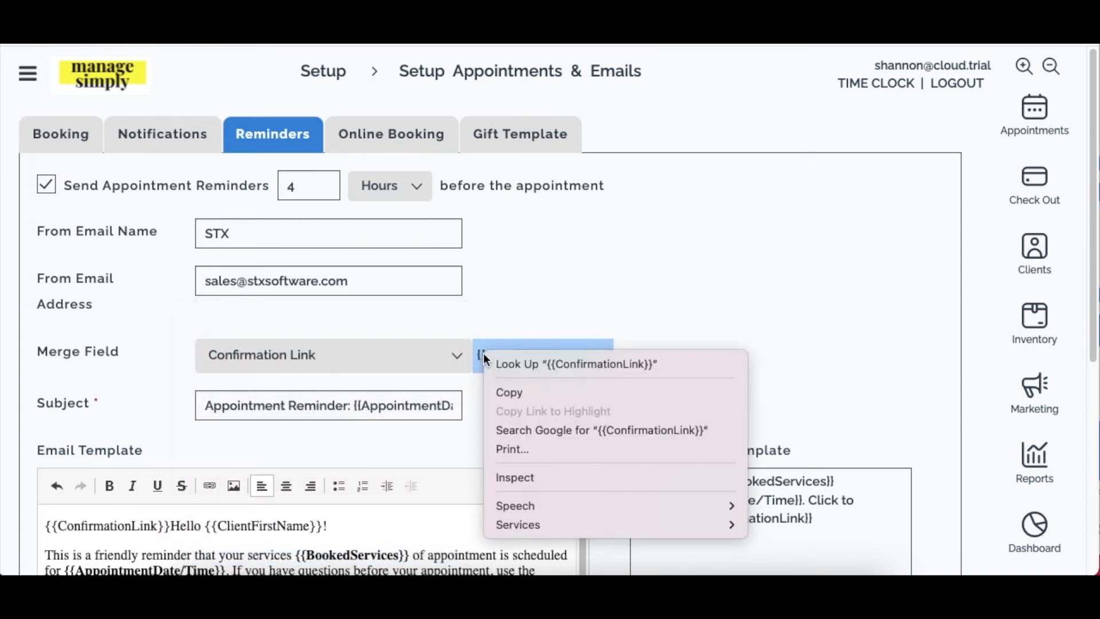
left_click(541, 393)
Delete the stray {{ConfirmationLink}} placeholder from before 'Hello' in the greeting.
scroll(440, 406, "down", 1)
scroll(327, 340, "down", 2)
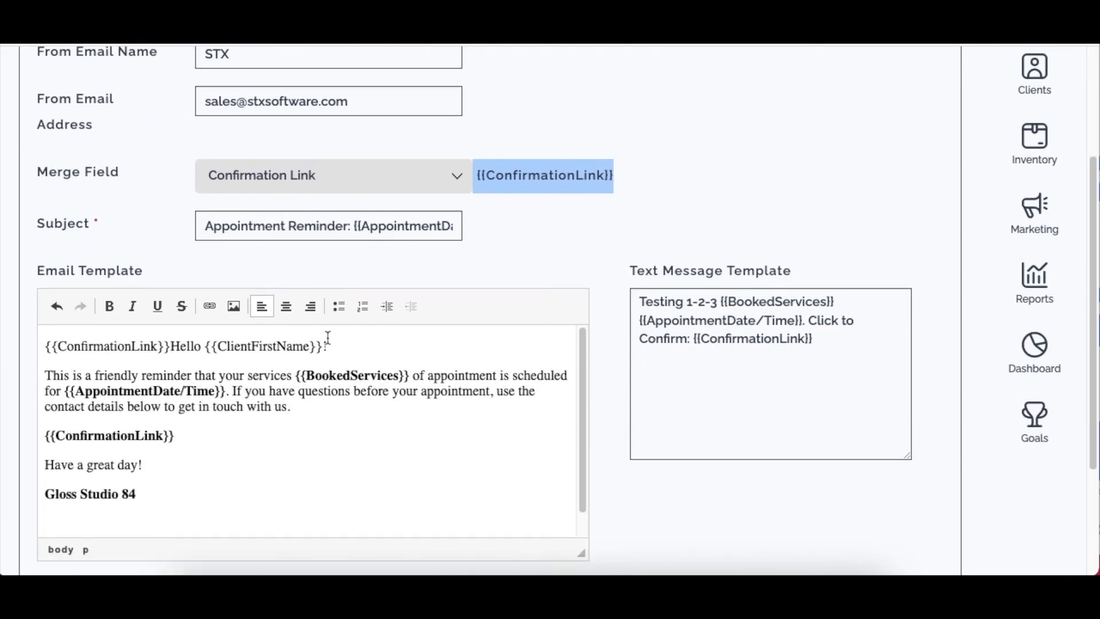
triple_click(339, 328)
left_click(171, 328)
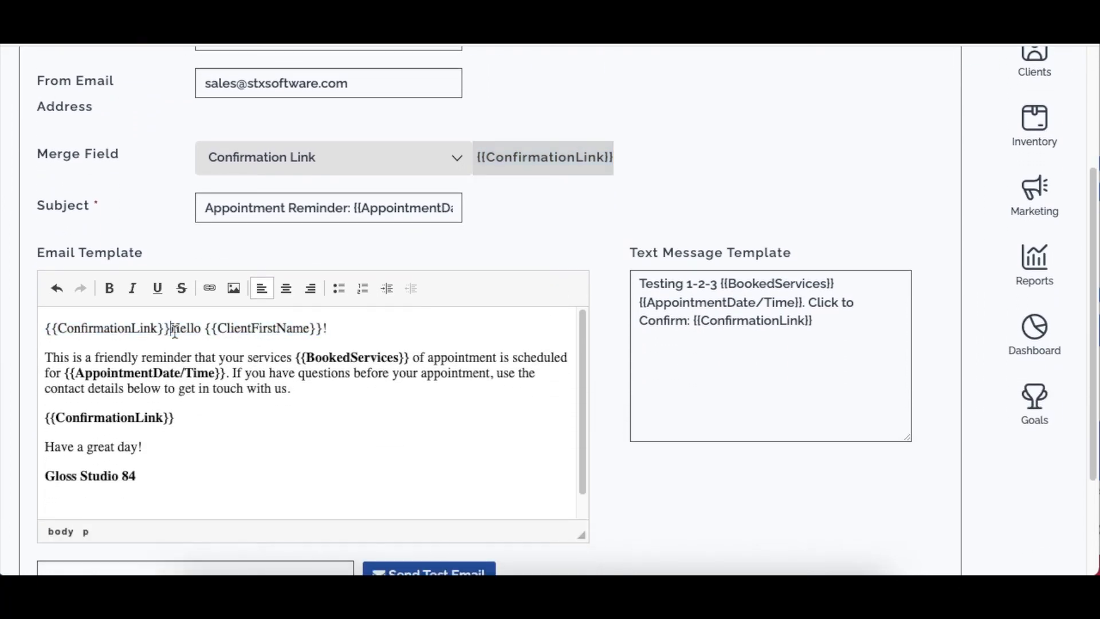
left_click_drag(170, 328, 45, 328)
key("BackSpace")
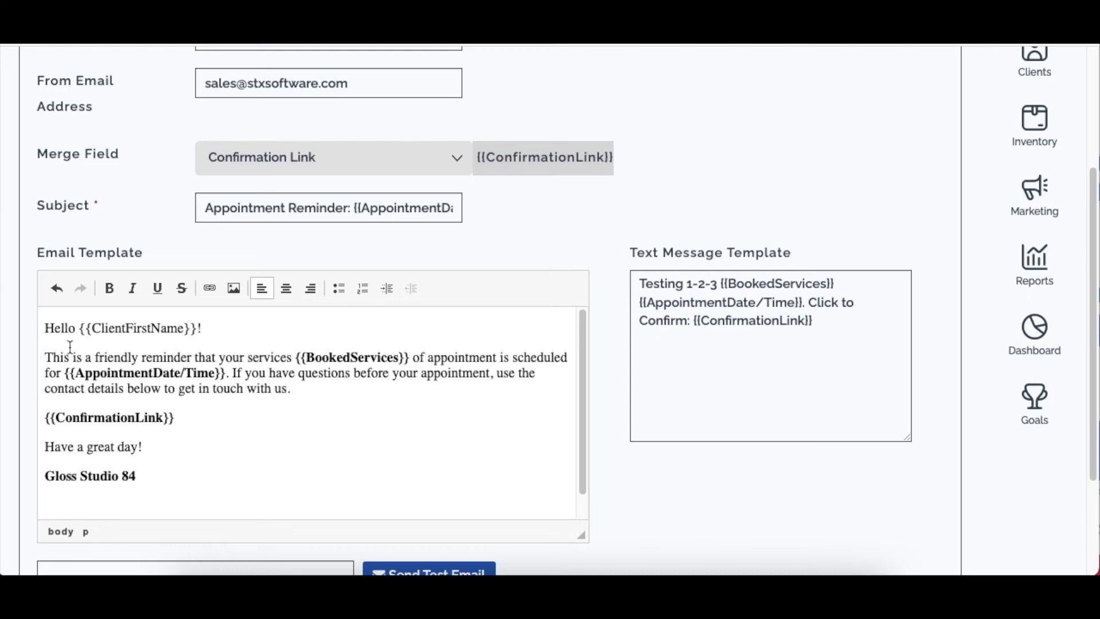
Replace the bare link line with bold 'To confirm your appointment, click here:' plus the pasted placeholder.
left_click(337, 389)
left_click(159, 442)
left_click(47, 358)
triple_click(218, 420)
key("ctrl+b")
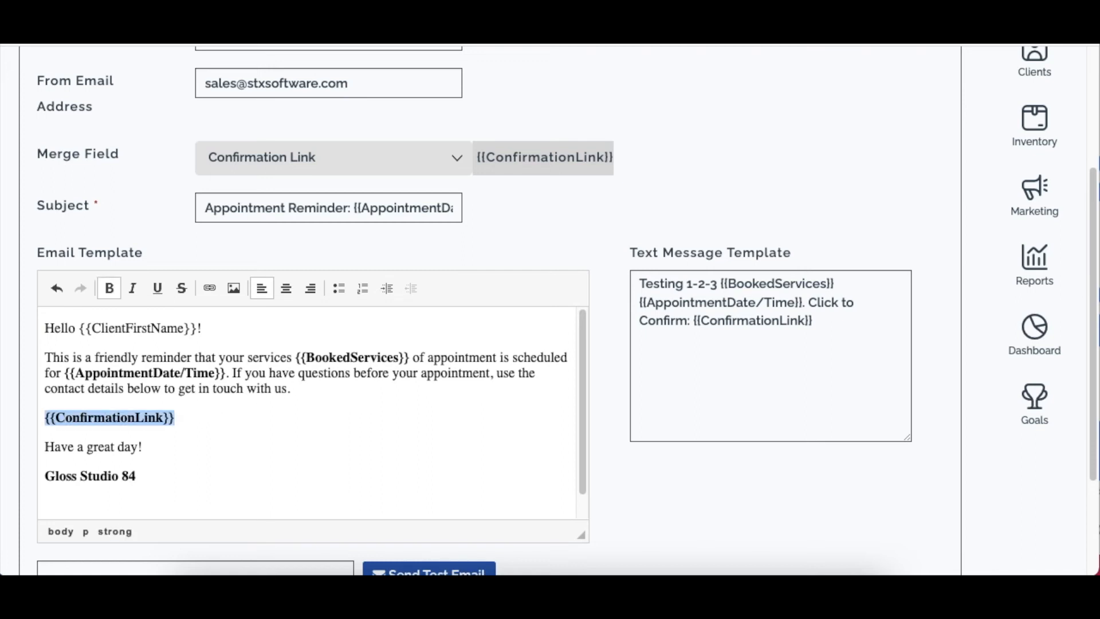
type("To con")
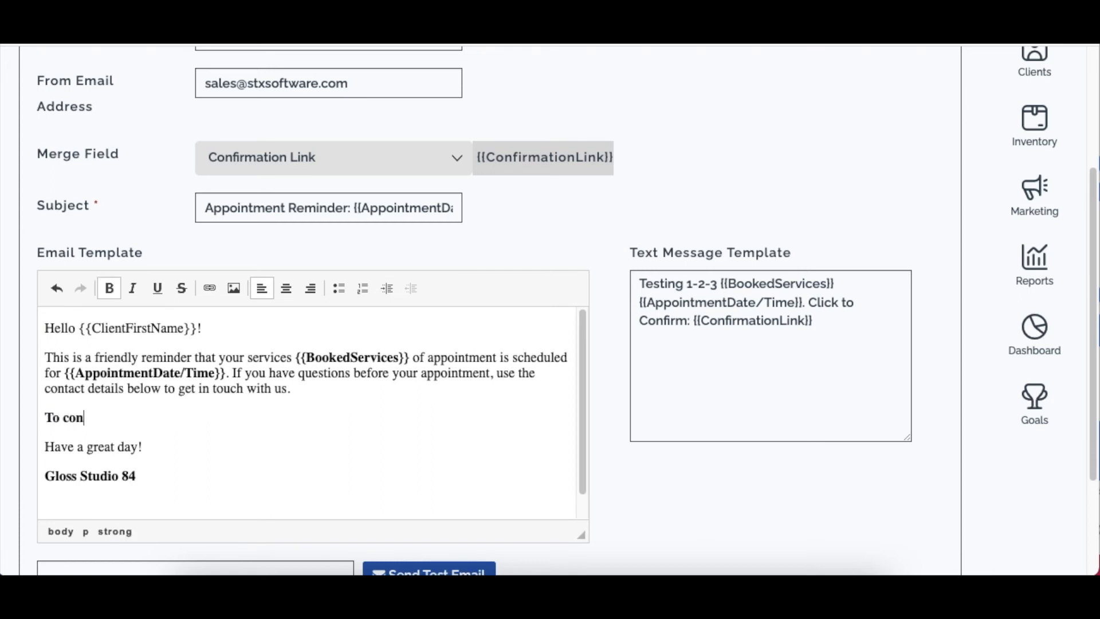
type("firm your appointm")
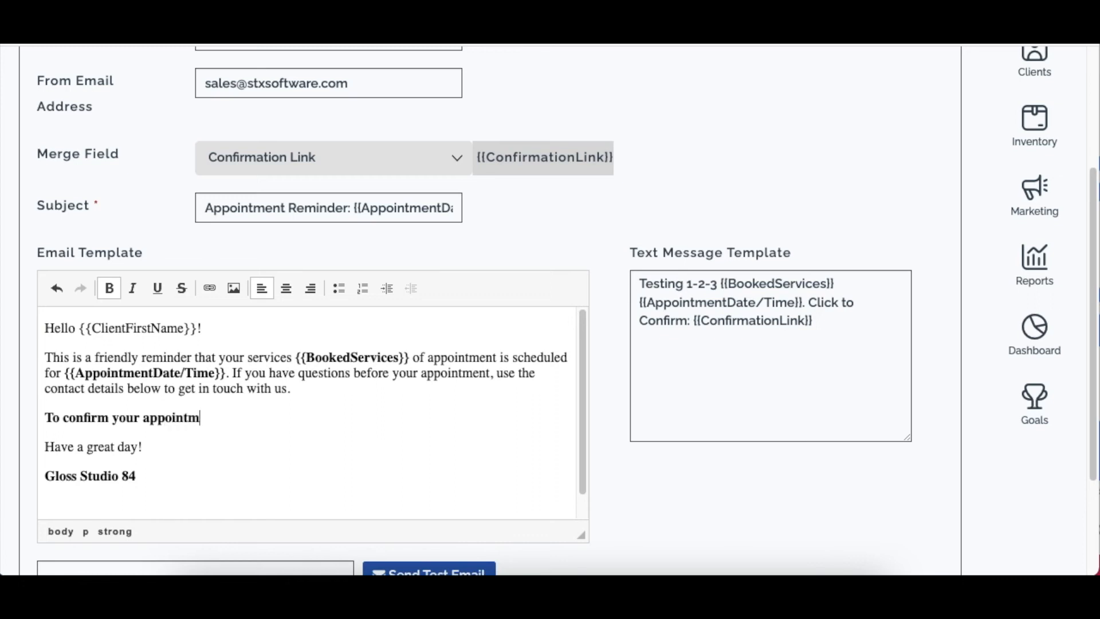
type("ent, click here:")
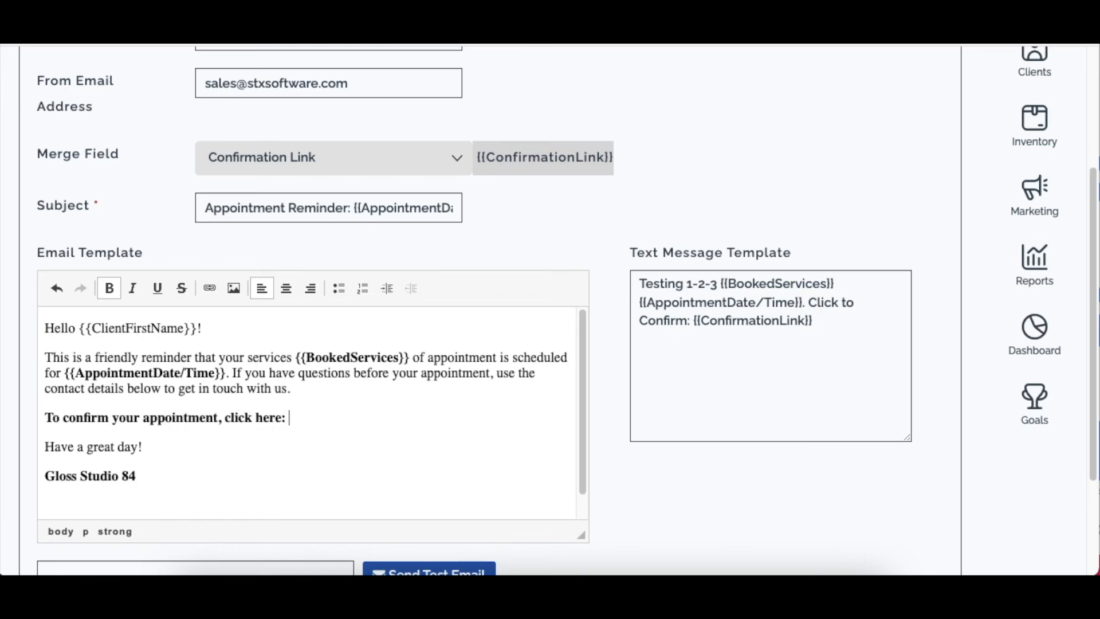
key("super+v")
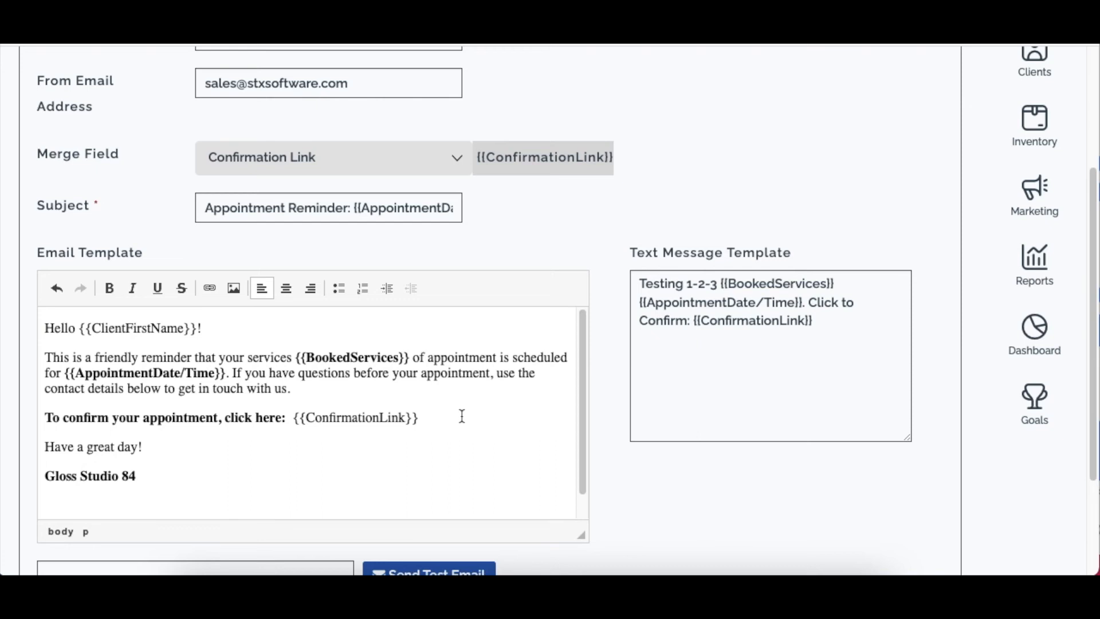
Scroll through the email and check the pasted {{ConfirmationLink}} placeholder.
scroll(456, 417, "down", 5)
left_click(202, 469)
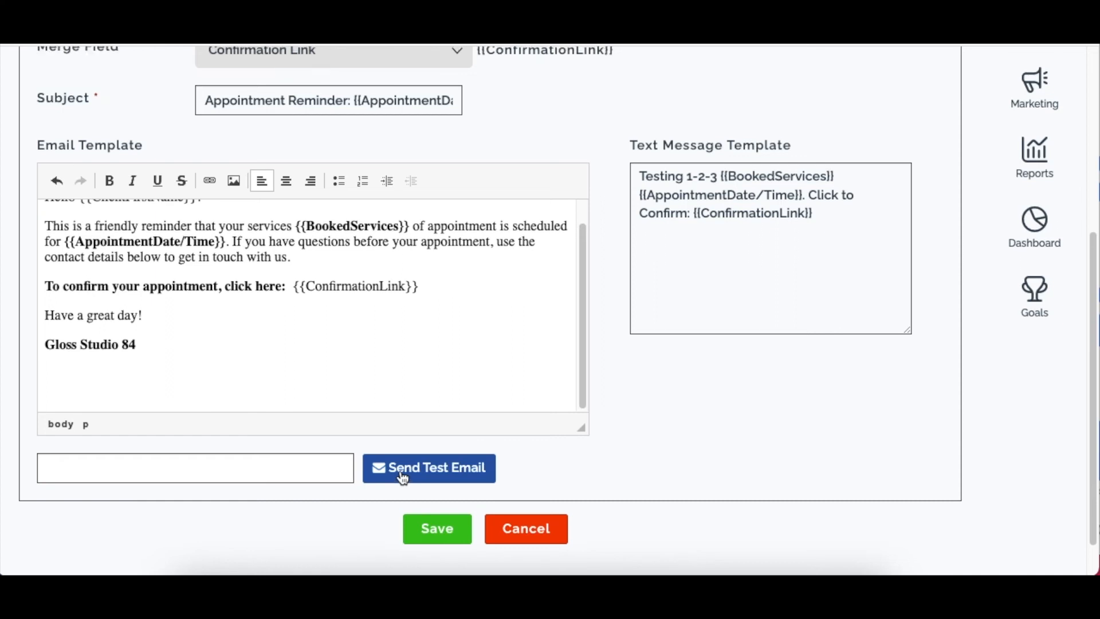
scroll(402, 475, "up", 1)
scroll(365, 350, "up", 1)
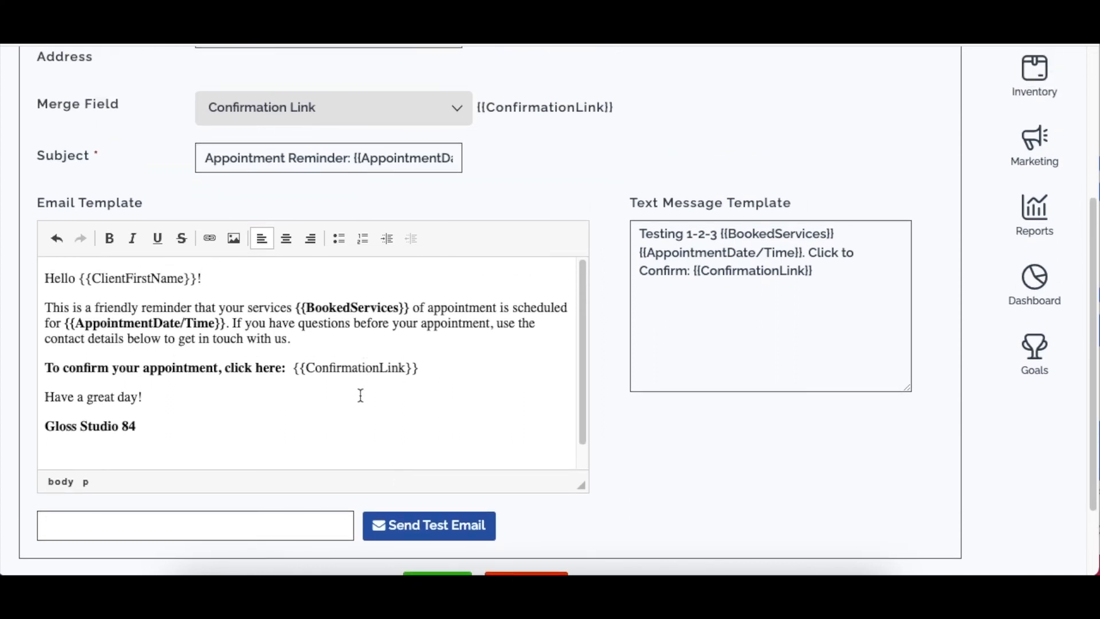
scroll(361, 393, "up", 1)
left_click_drag(293, 391, 459, 387)
left_click(458, 388)
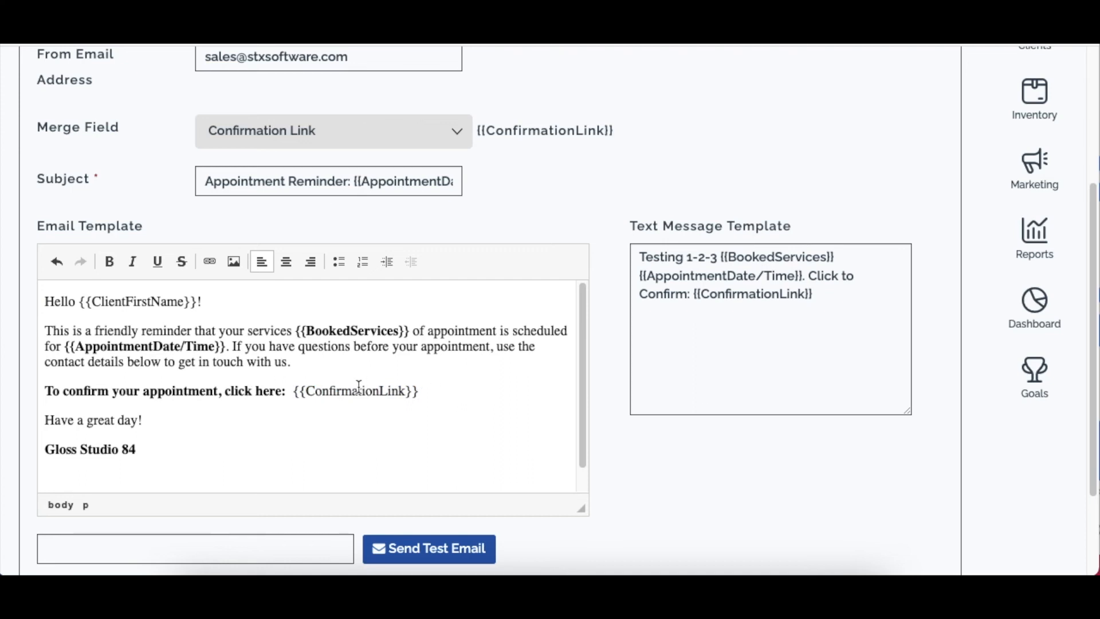
scroll(360, 388, "up", 1)
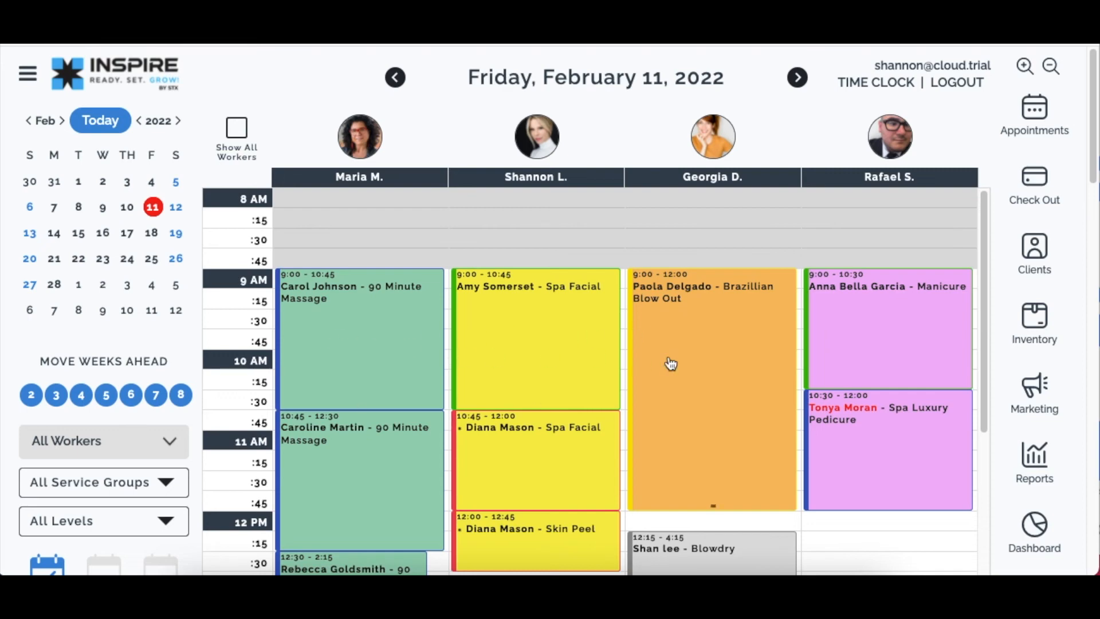
scroll(670, 364, "down", 1)
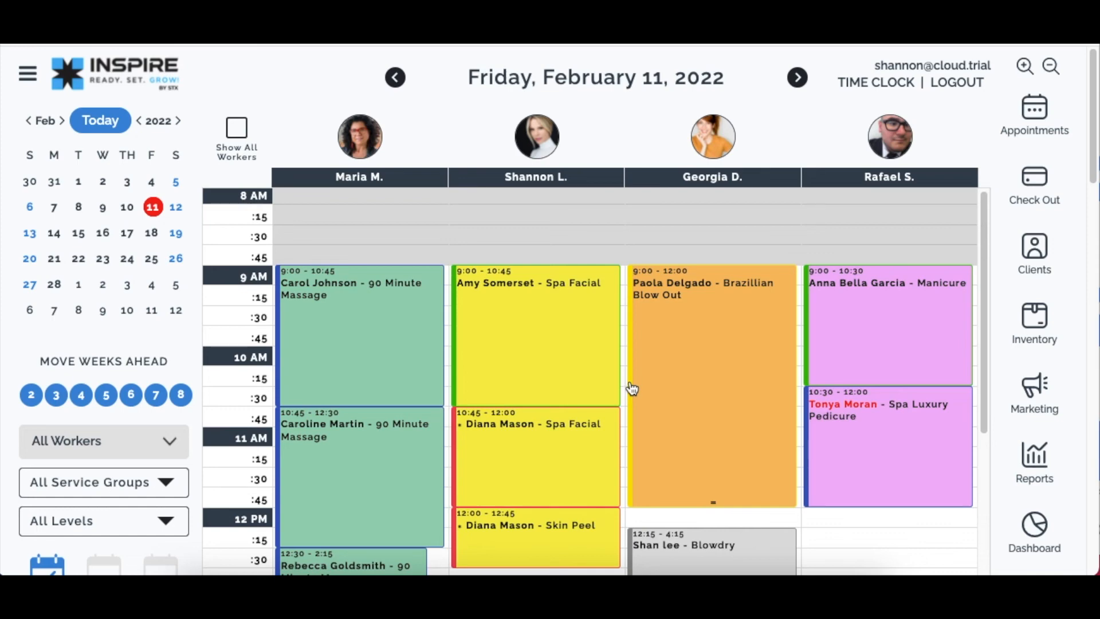
scroll(700, 353, "down", 2)
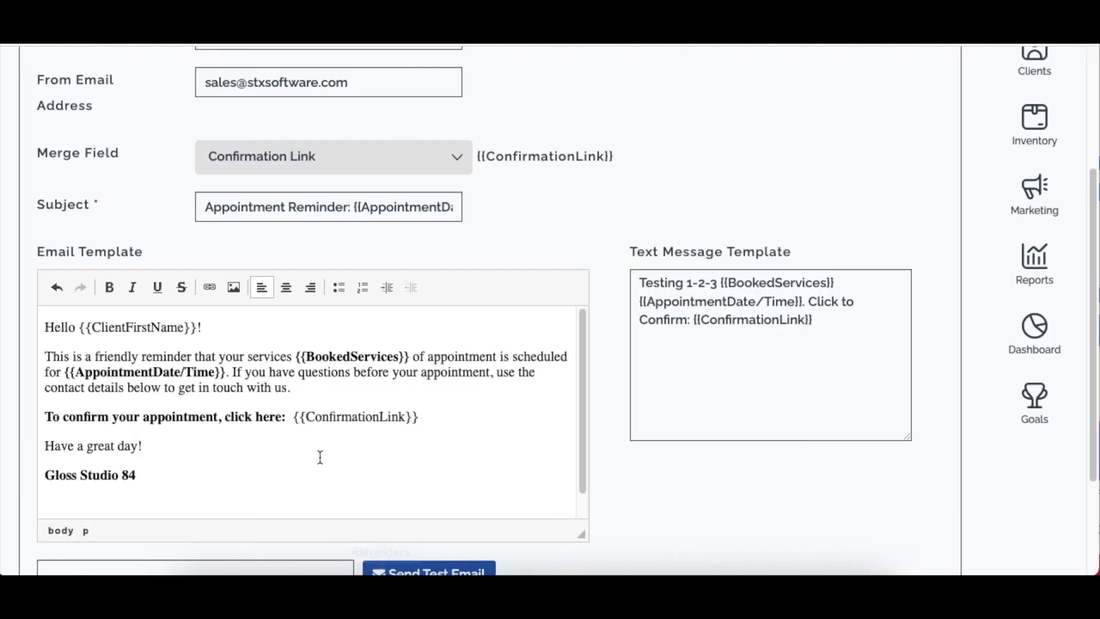
Replace 'Testing 1-2-3' at the text message start with 'Hi! We look forward to your'.
left_click_drag(432, 414, 298, 411)
left_click(823, 327)
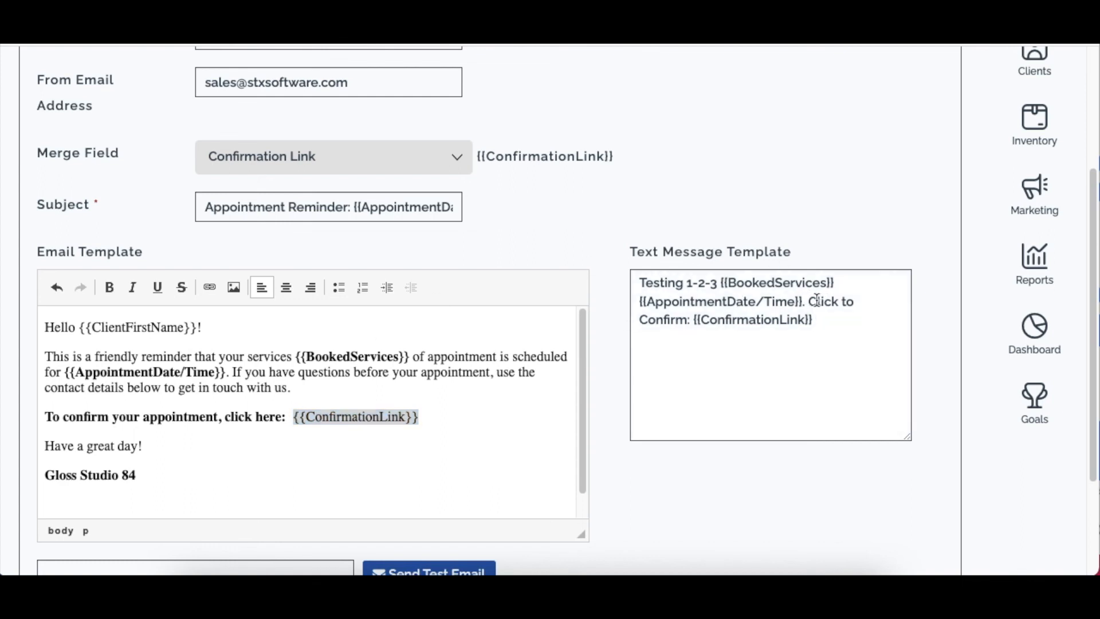
left_click_drag(809, 301, 849, 338)
left_click(850, 337)
left_click_drag(720, 283, 527, 274)
type("Hi ")
type("Y")
key("BackSpace")
key("BackSpace")
type("@")
key("BackSpace")
key("BackSpace")
type("@")
key("BackSpace")
key("BackSpace")
type("! We look fo")
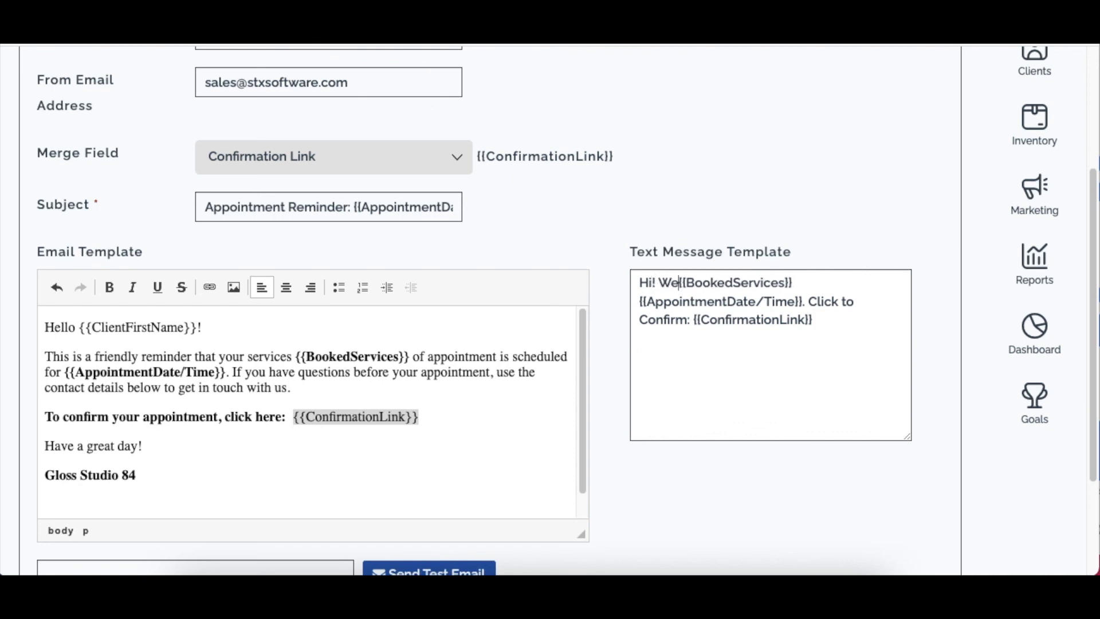
type("rward to your")
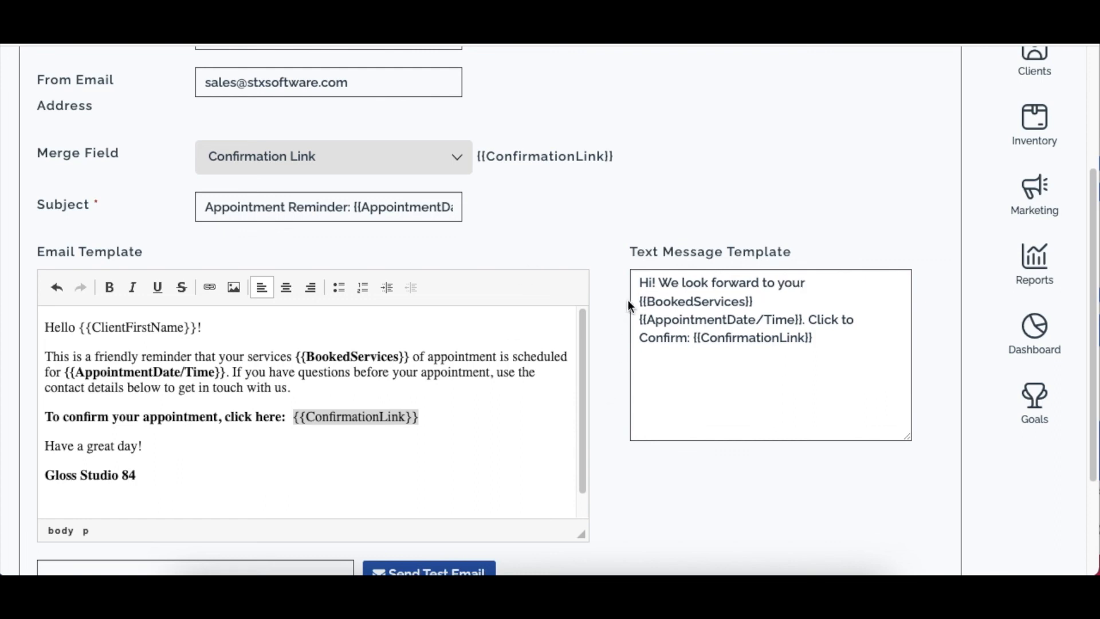
Add 'on' after {{BookedServices}} and append 'or call to reschedule' with the phone number.
left_click(771, 304)
type("on")
left_click(824, 338)
type("o")
type("r call to")
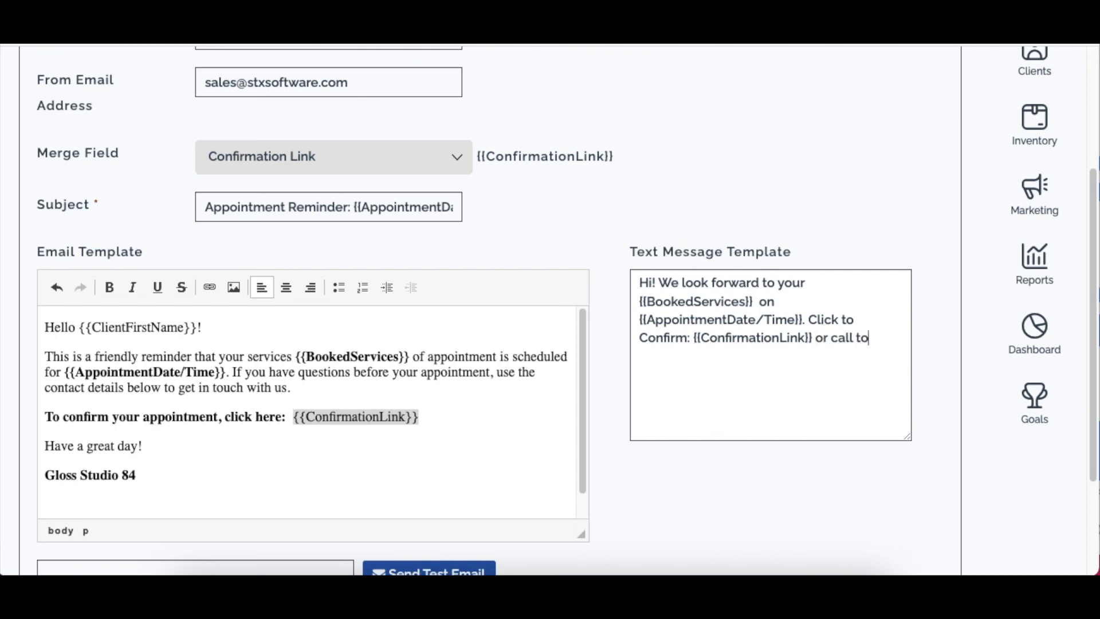
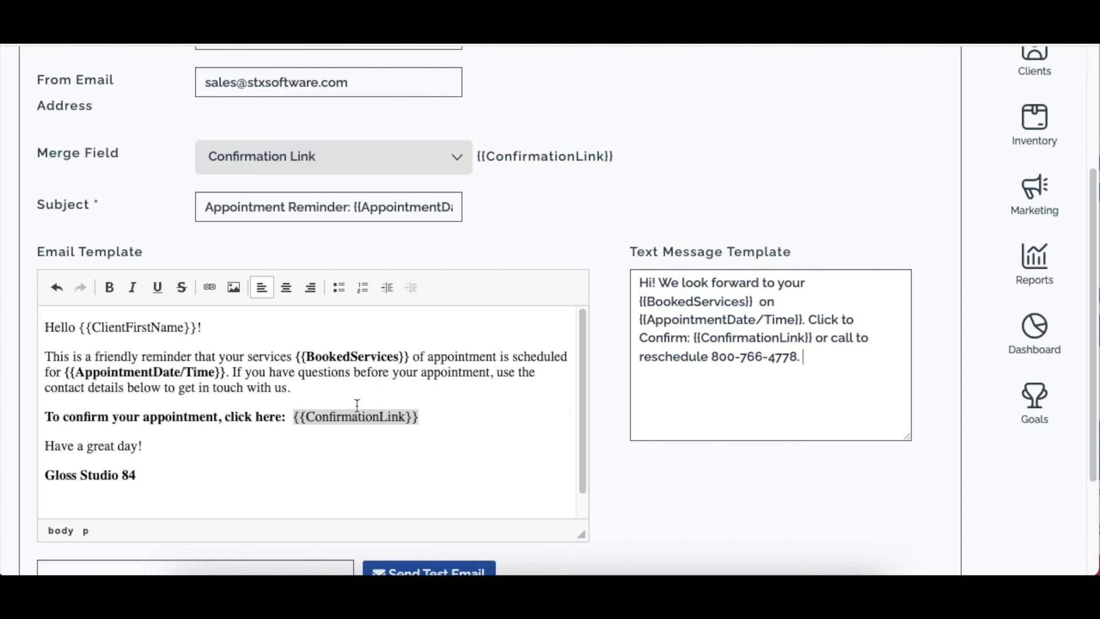
left_click(363, 445)
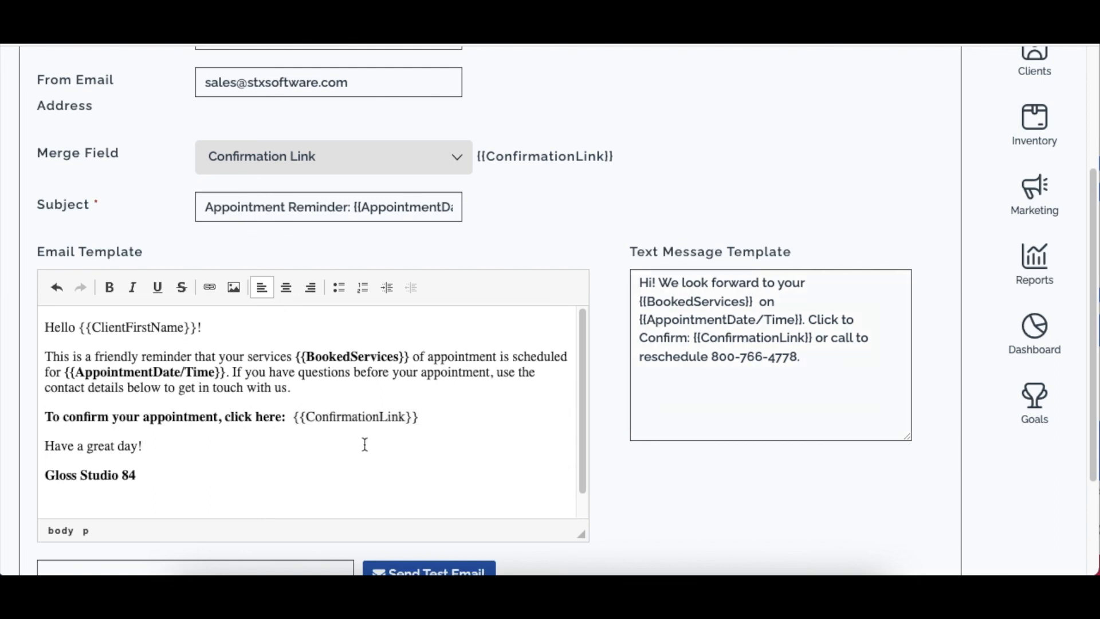
left_click(832, 350)
scroll(856, 347, "up", 3)
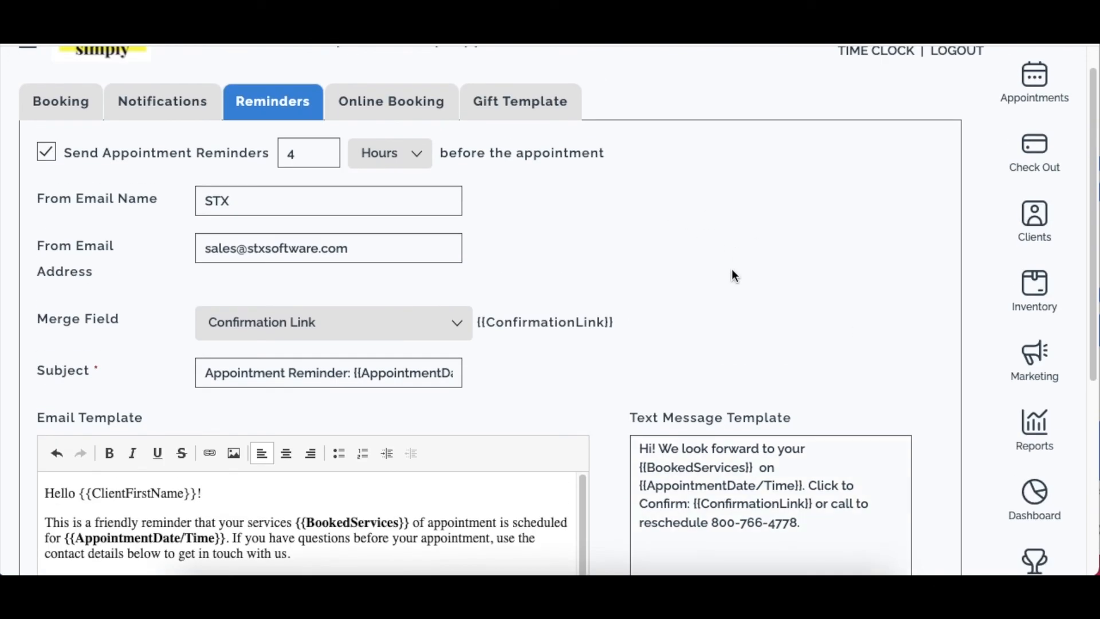